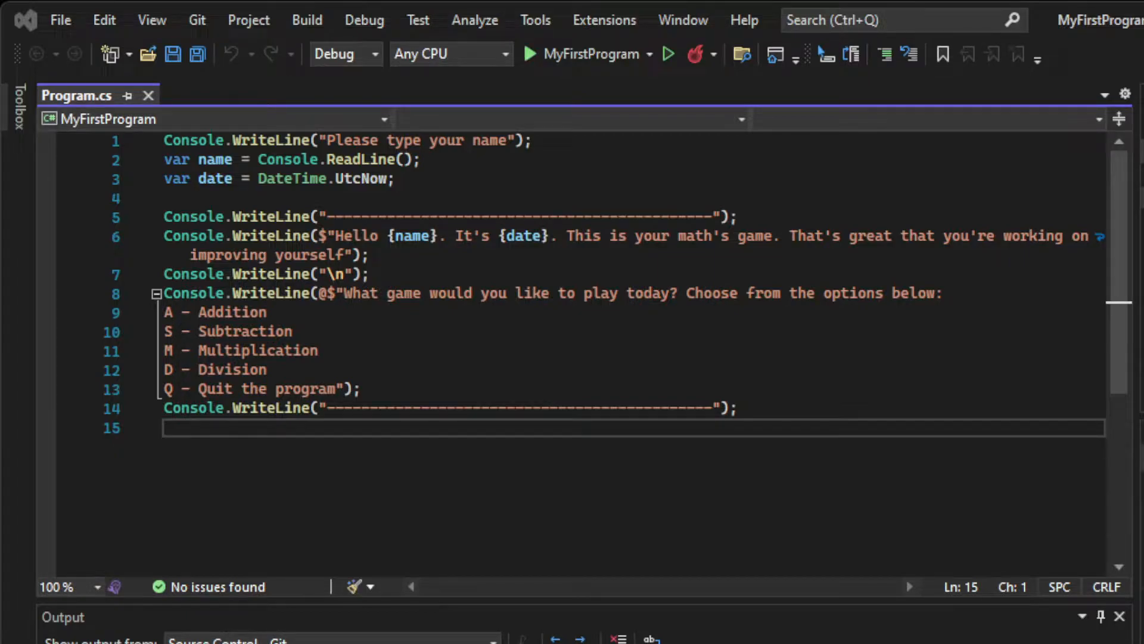
pyautogui.scroll(-2, 626, 330)
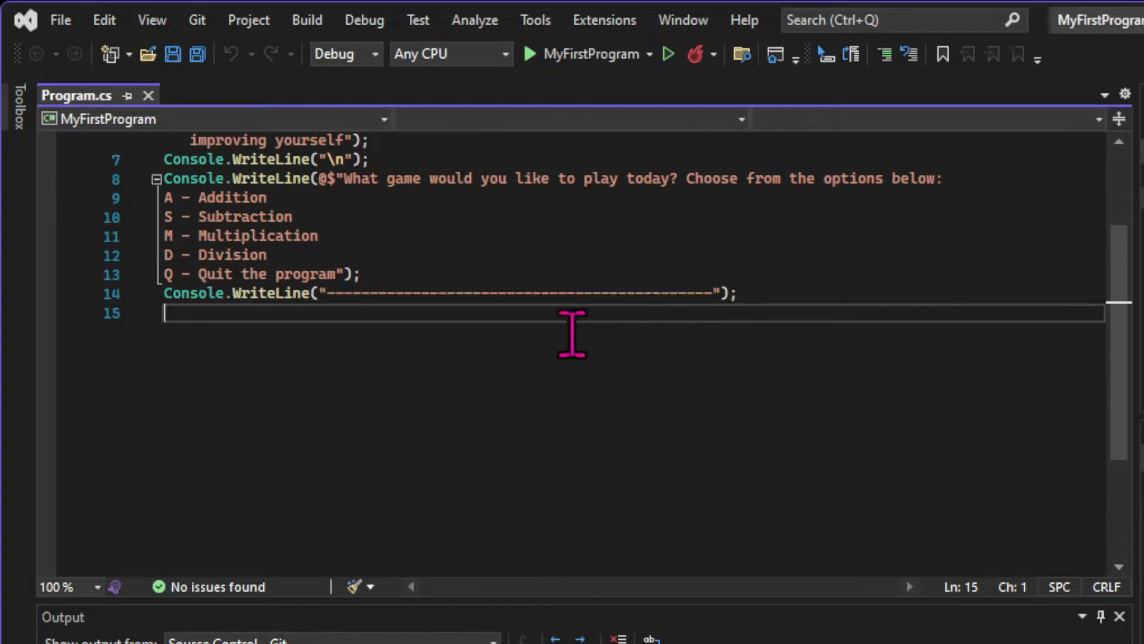
# - Add var gameSelected = Console.ReadLine(); and start if (gameSelected == "a") below it
pyautogui.press('Return')
pyautogui.write('var gameSelected = Console.ReadLine();')
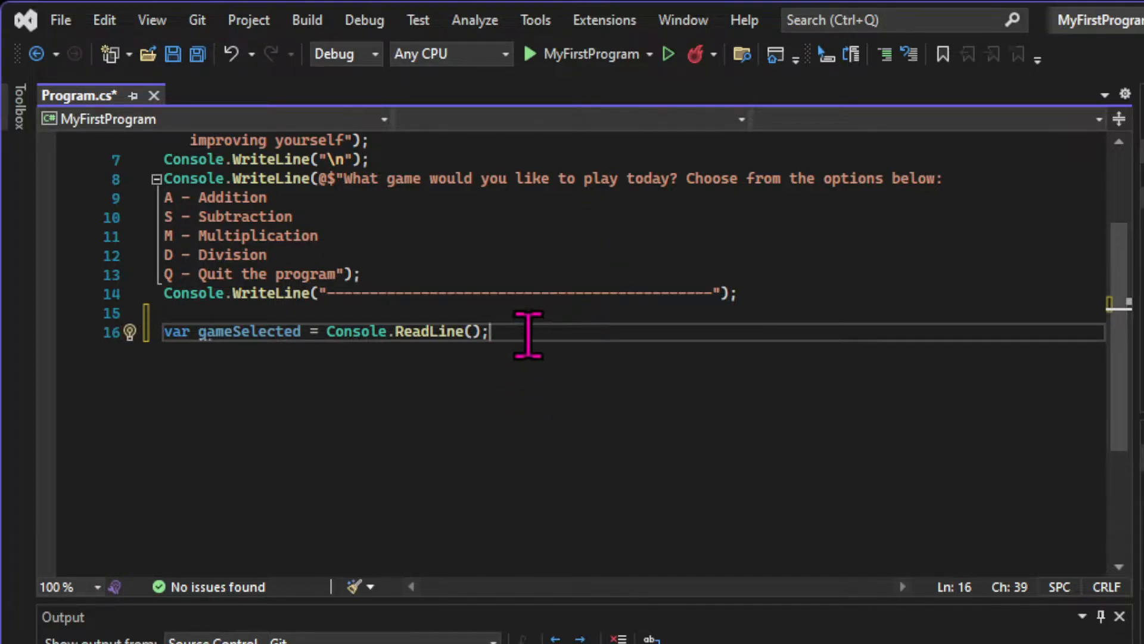
pyautogui.press('Return')
pyautogui.press('Return')
pyautogui.write('if (gm')
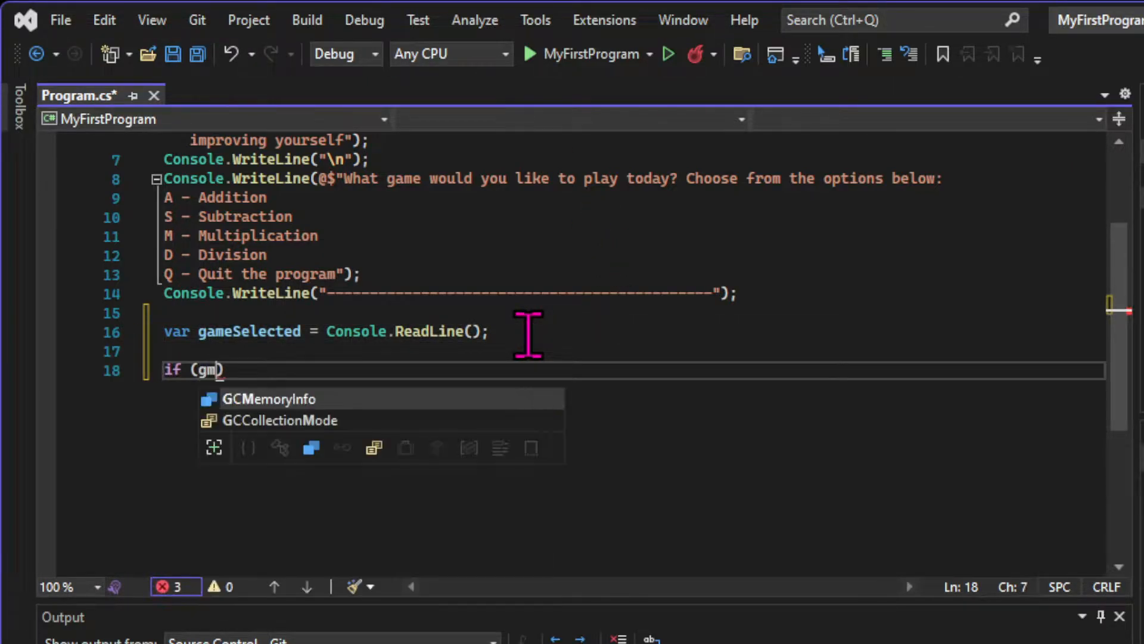
pyautogui.press('BackSpace')
pyautogui.write('ameSelected ==')
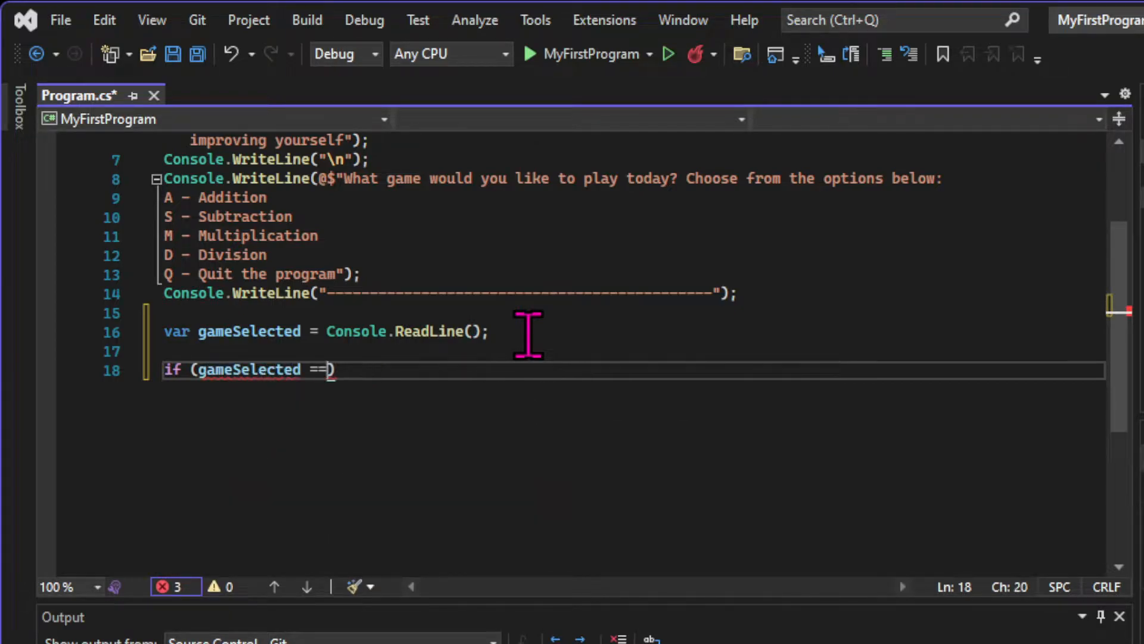
pyautogui.write(' "a") ')
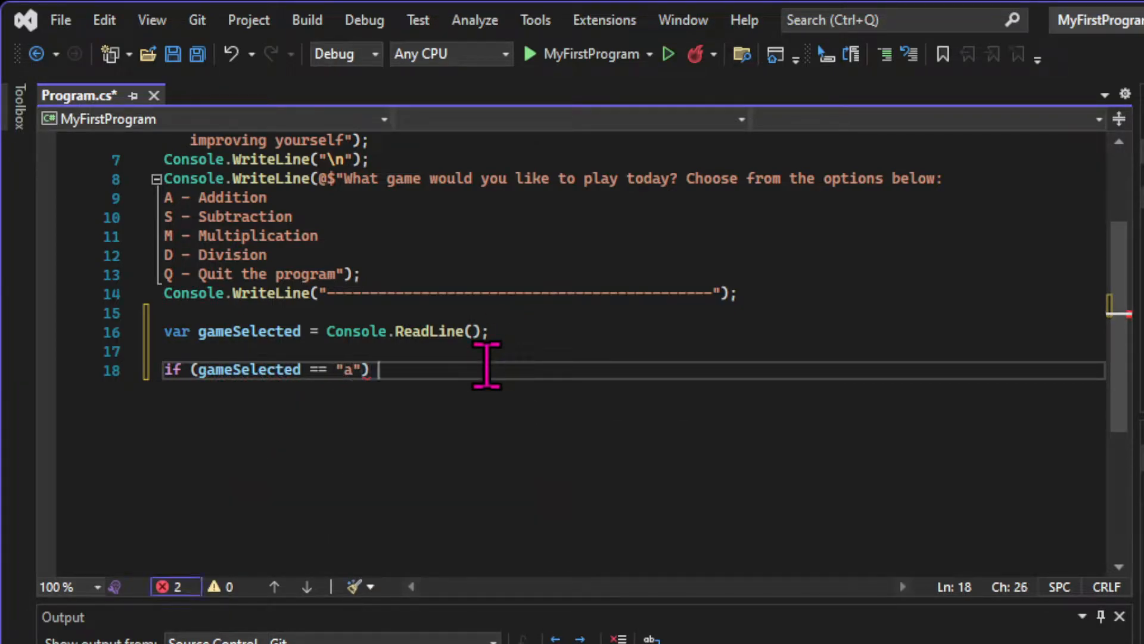
pyautogui.write('{')
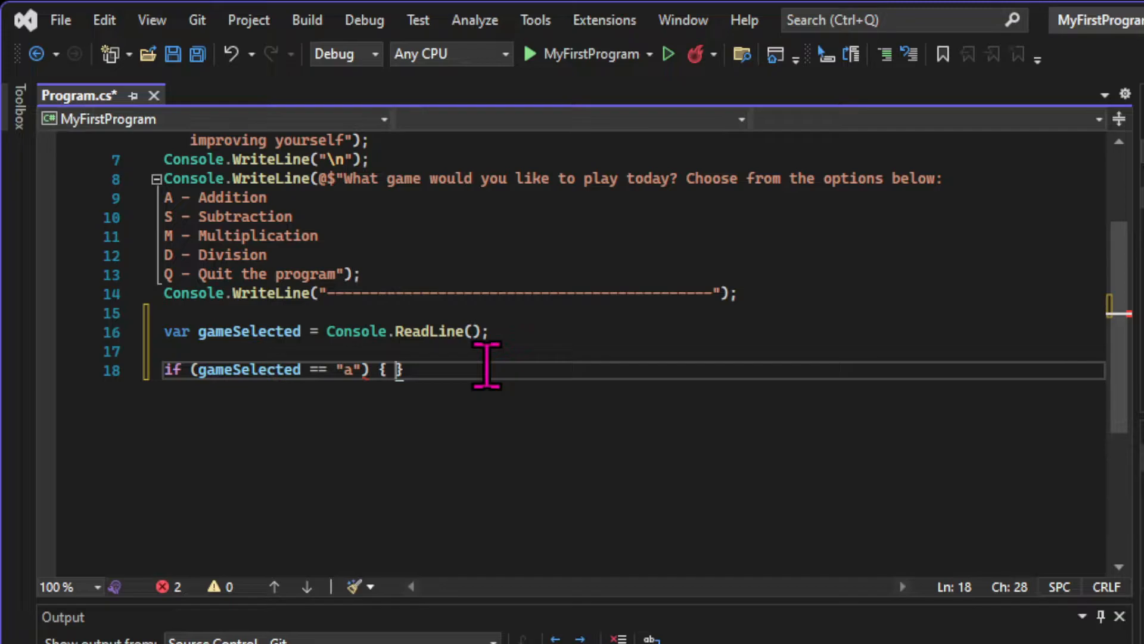
# - Make the "a" branch print "Addition game selected" and save the file
pyautogui.press('Return')
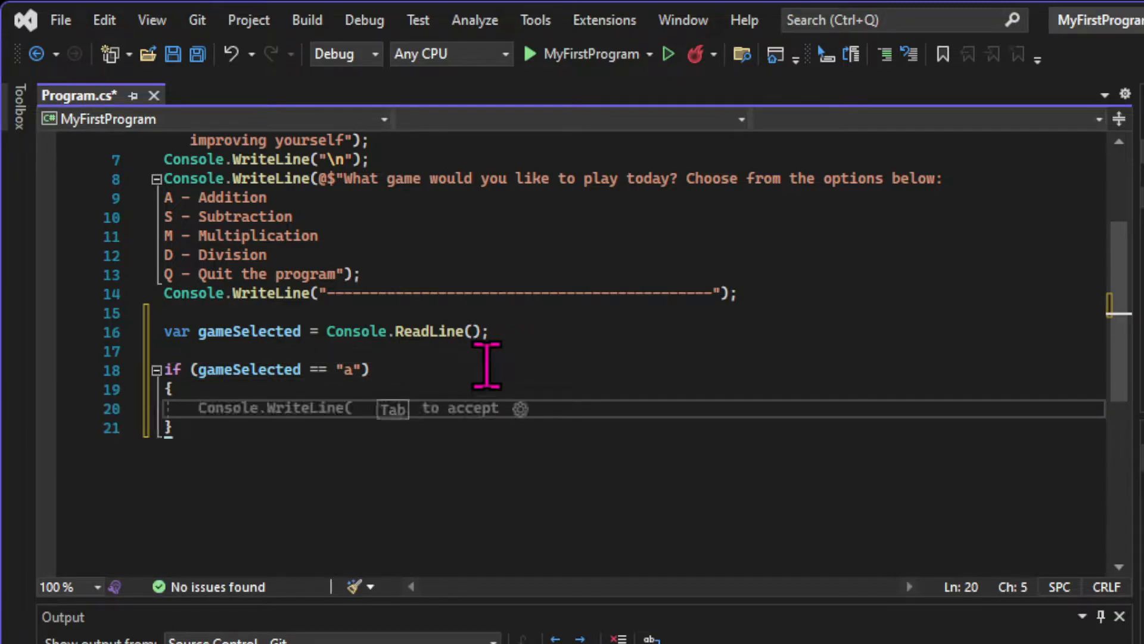
pyautogui.write('Console')
pyautogui.press('Tab')
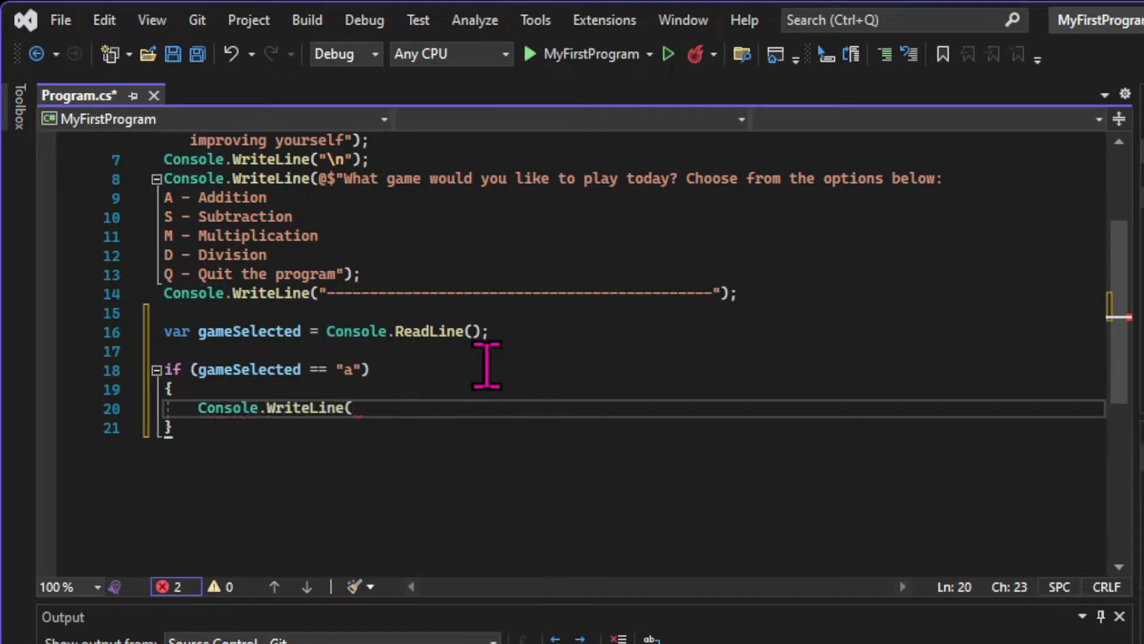
pyautogui.write('"Additi')
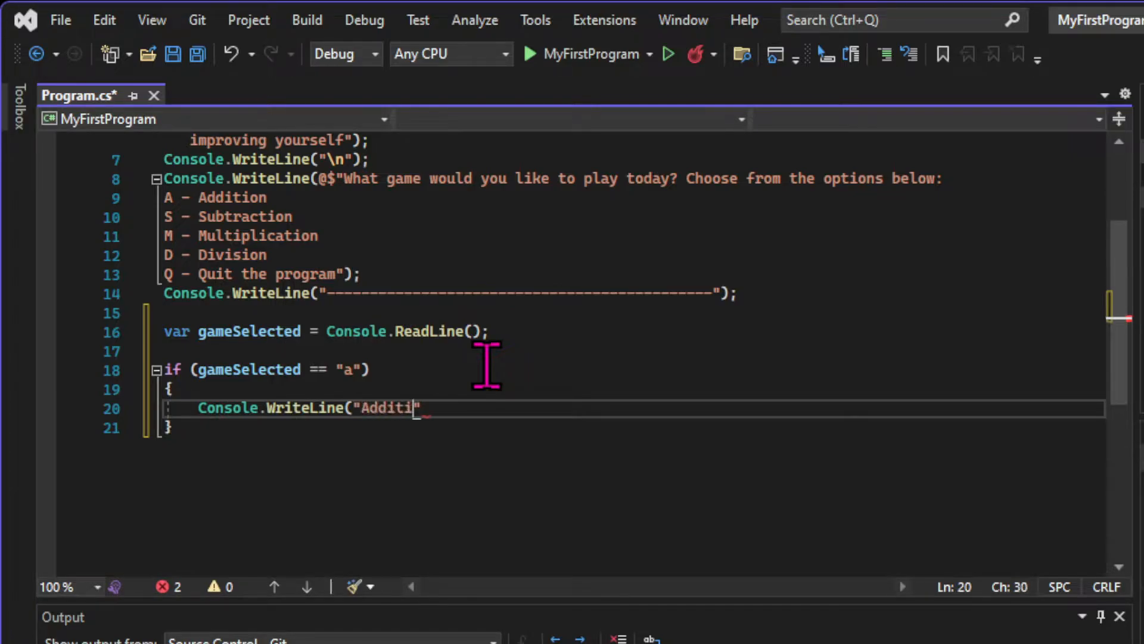
pyautogui.write('on Sel')
pyautogui.press('BackSpace')
pyautogui.press('BackSpace')
pyautogui.press('BackSpace')
pyautogui.write('Gam')
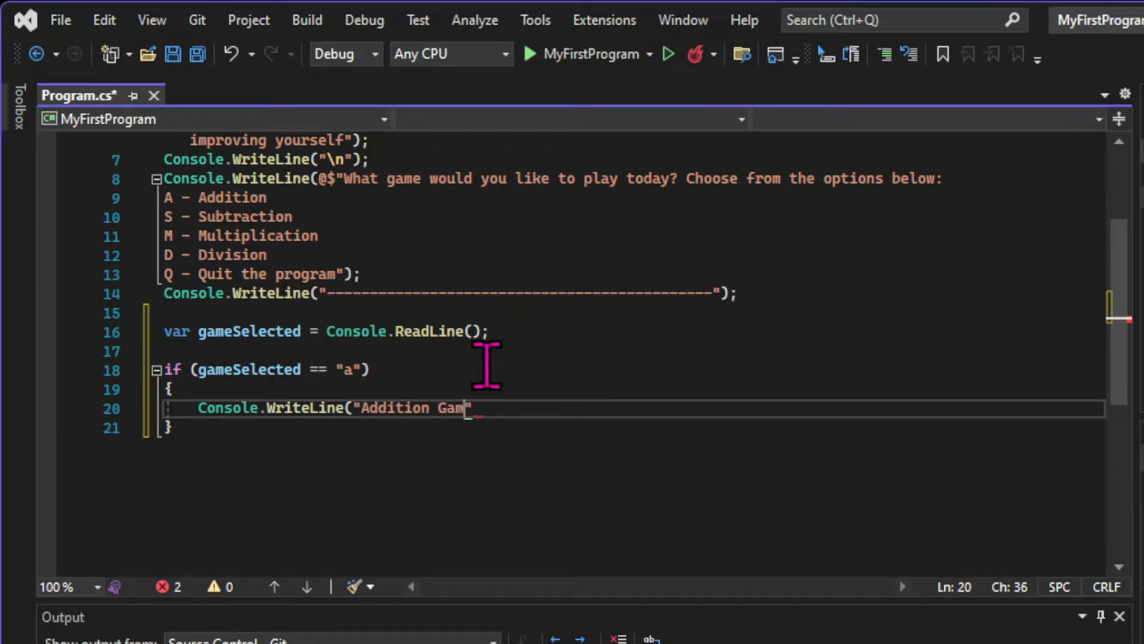
pyautogui.write('e Selected')
pyautogui.press('BackSpace')
pyautogui.press('BackSpace')
pyautogui.press('BackSpace')
pyautogui.write('game selected");')
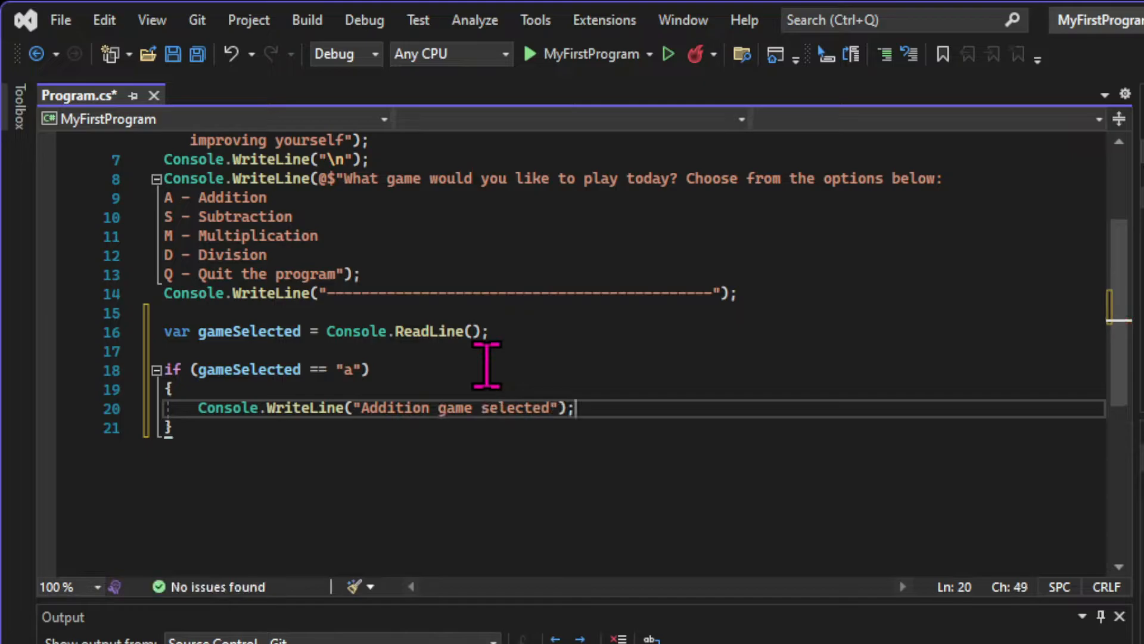
pyautogui.click(198, 54)
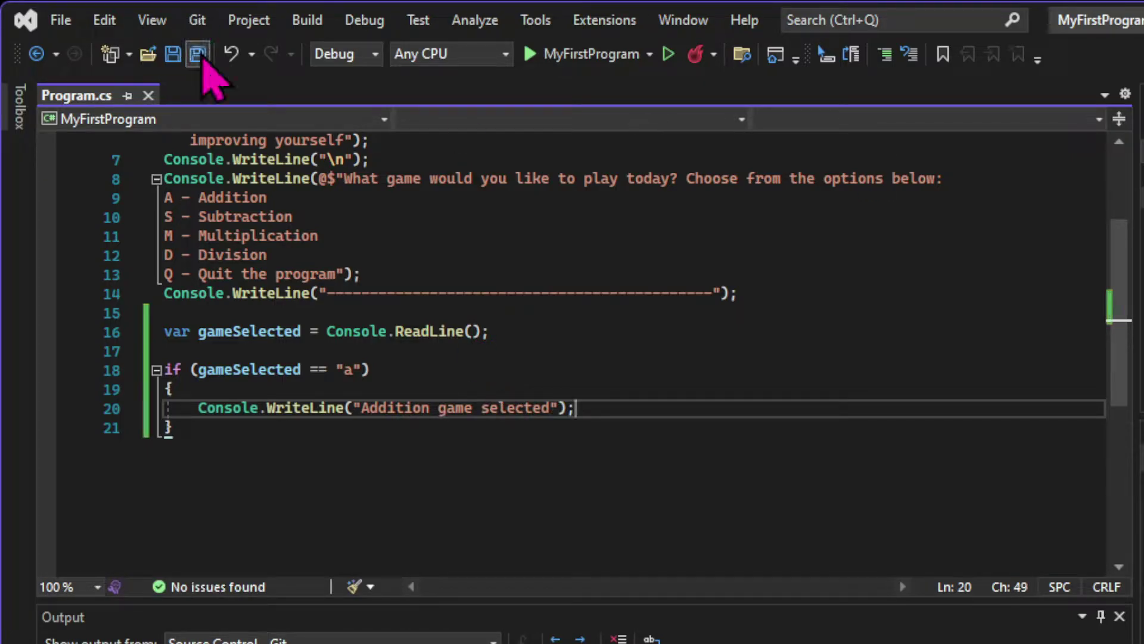
# - Add an else if (gameSelected == "s") branch after the if block
pyautogui.click(273, 427)
pyautogui.write('els')
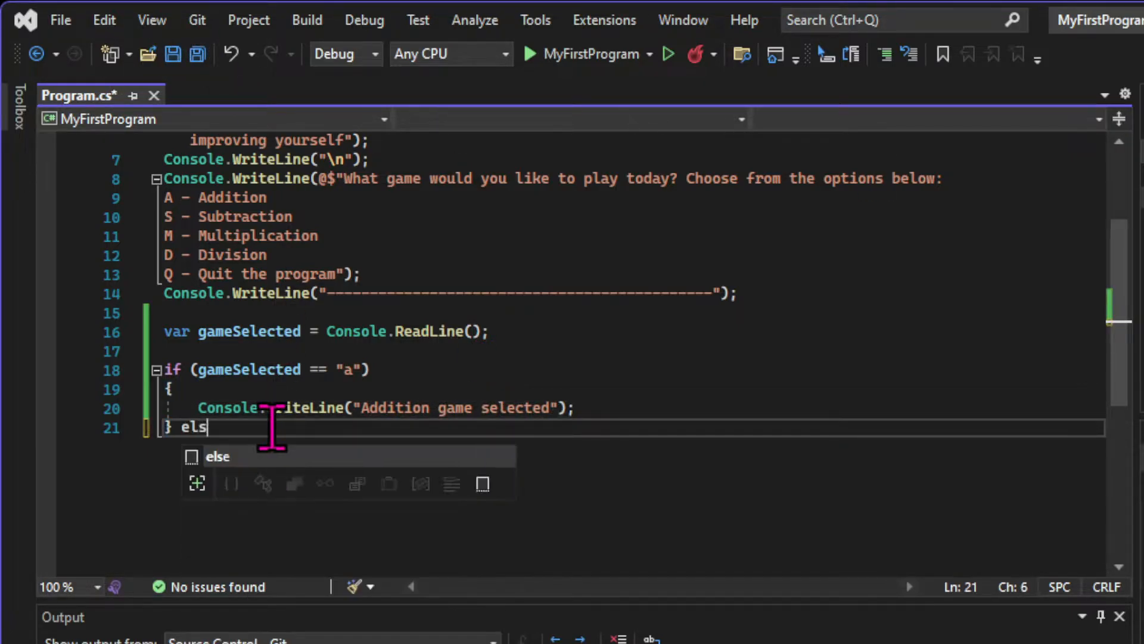
pyautogui.write('e if')
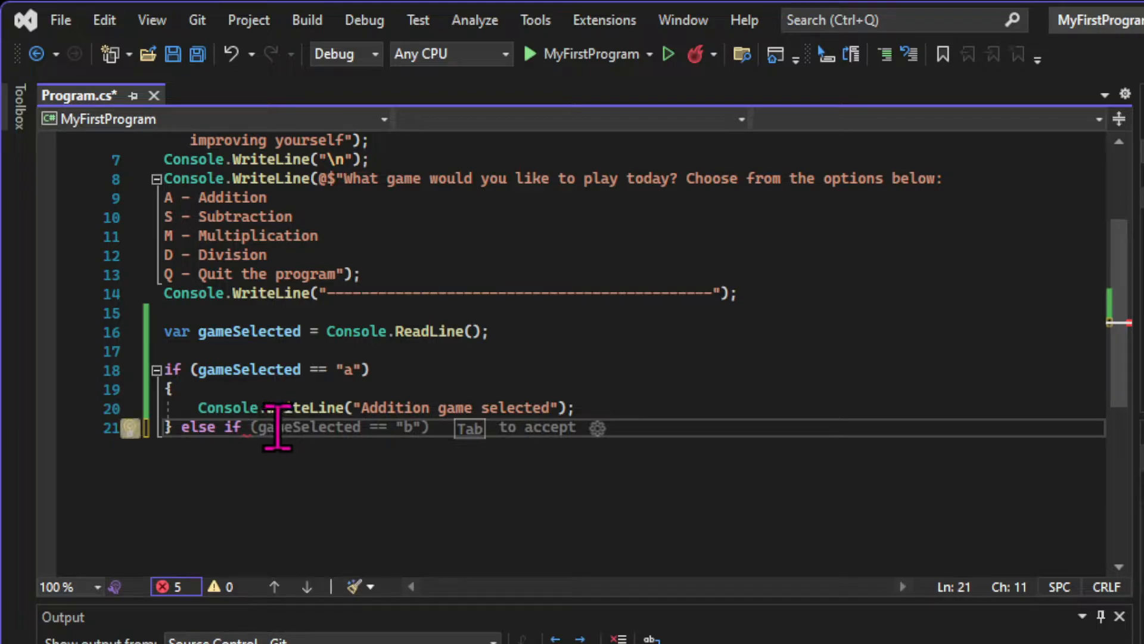
pyautogui.press('Tab')
pyautogui.write('{')
pyautogui.press('Return')
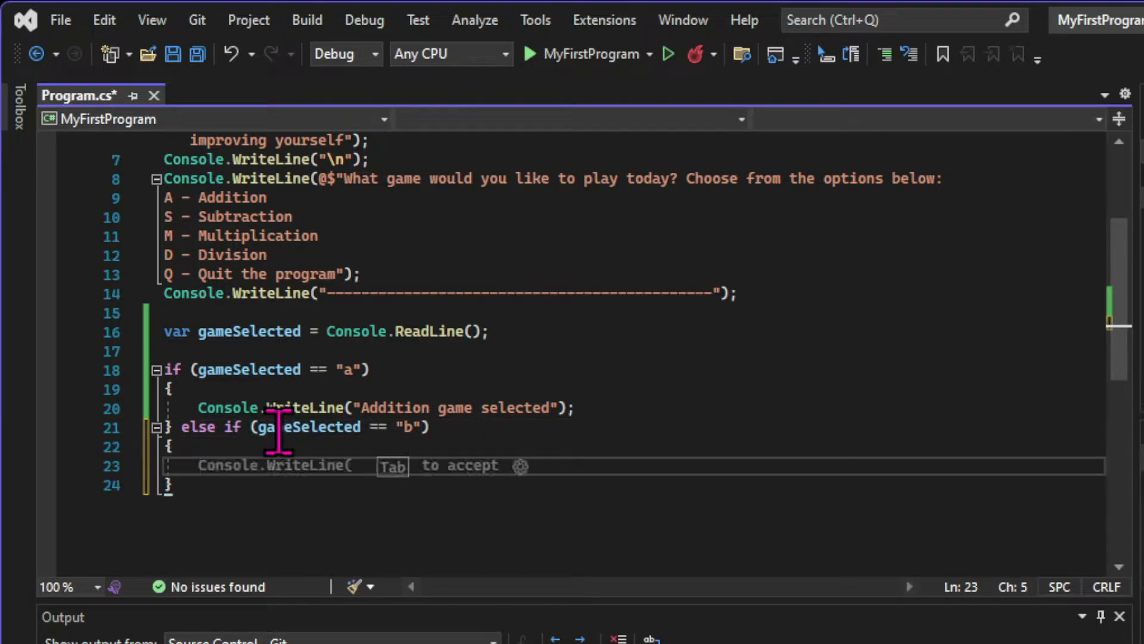
pyautogui.scroll(1, 420, 510)
pyautogui.click(415, 485)
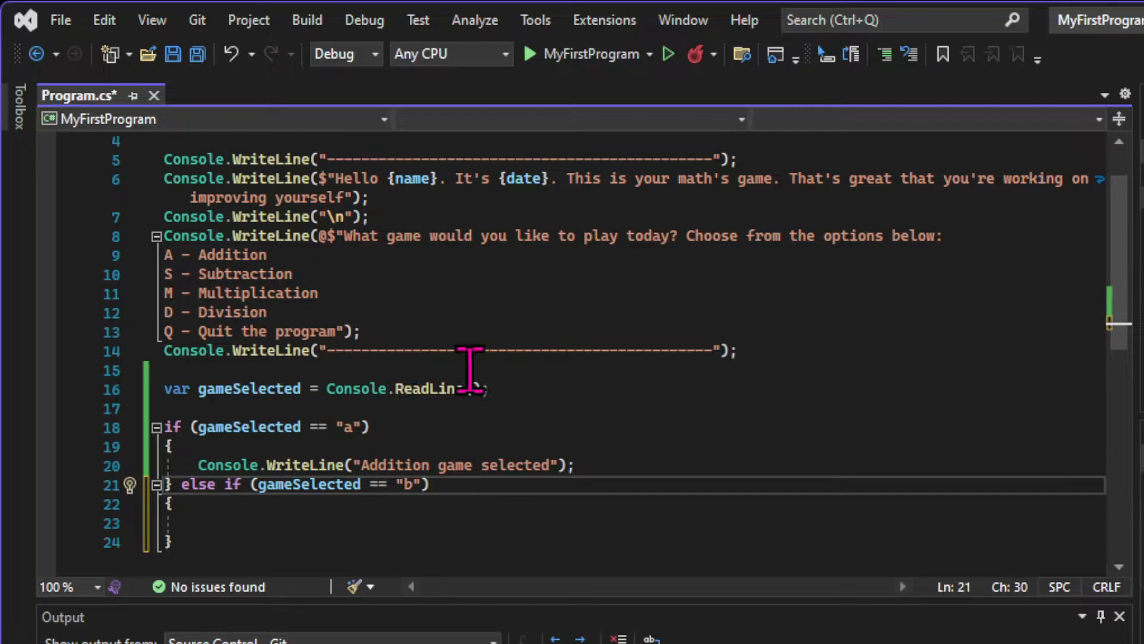
pyautogui.press('BackSpace')
pyautogui.write('s')
pyautogui.scroll(-2, 362, 237)
# - Copy the Addition statement into the "s" branch and reword it to Subtraction game selected
pyautogui.click(198, 351)
pyautogui.hotkey('shift', 'End')
pyautogui.hotkey('ctrl', 'c')
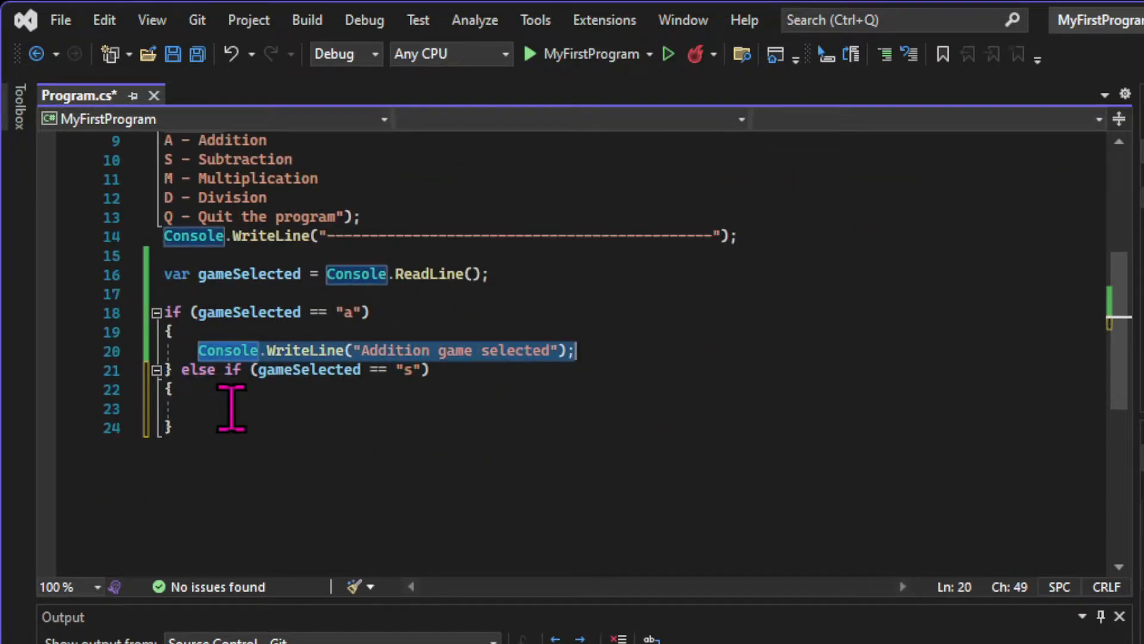
pyautogui.click(230, 408)
pyautogui.hotkey('ctrl', 'v')
pyautogui.doubleClick(384, 407)
pyautogui.write('S')
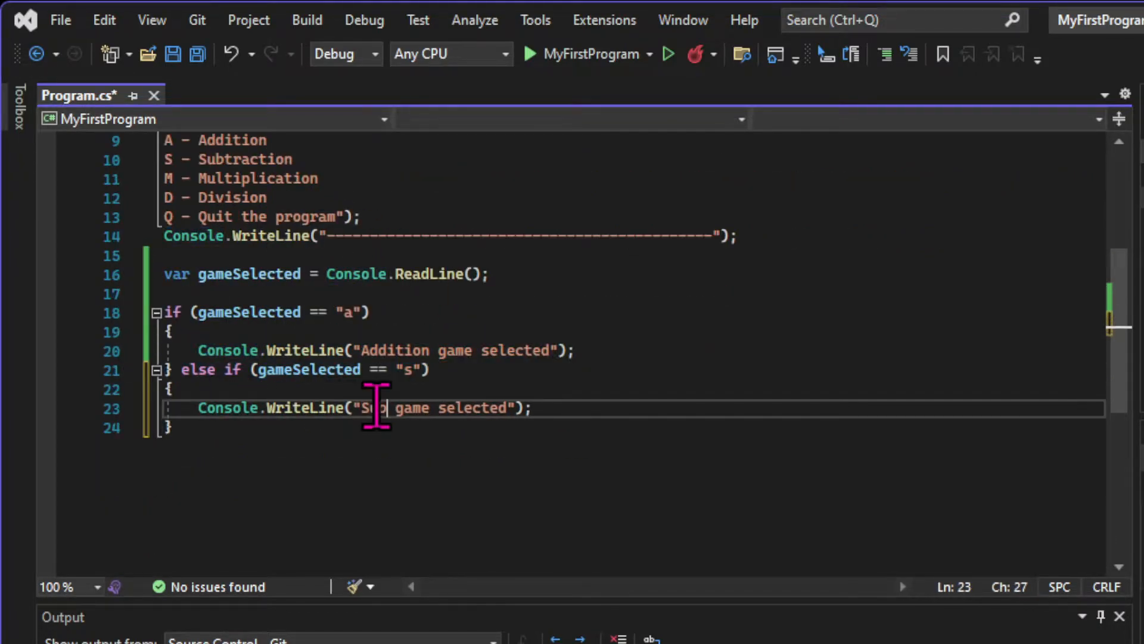
pyautogui.write('ubtraction')
pyautogui.click(347, 428)
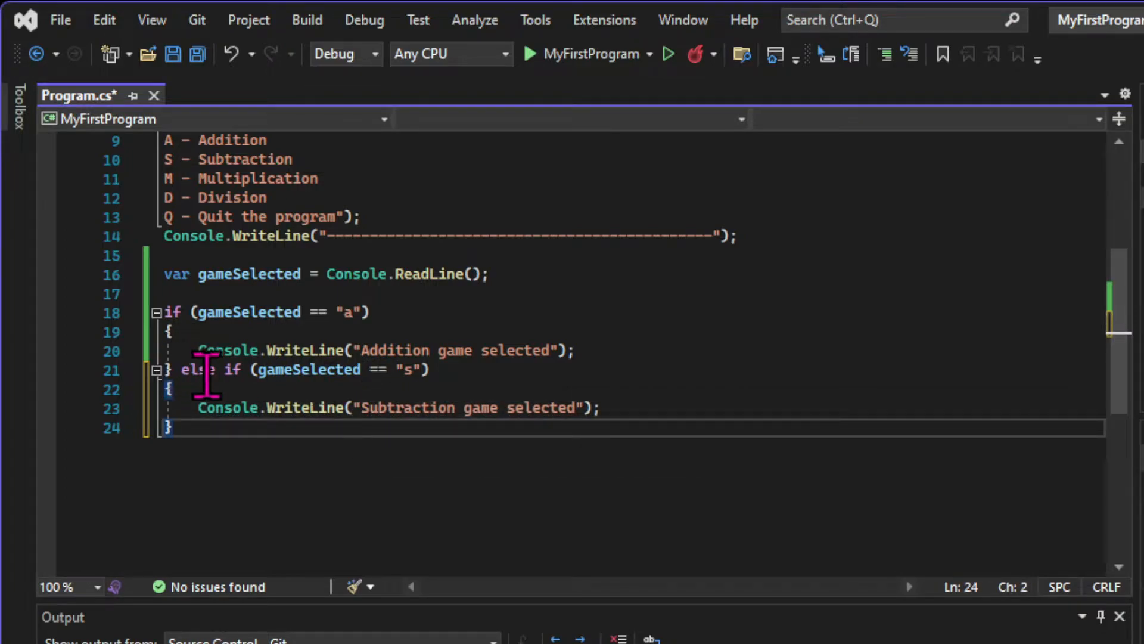
# - Put else if on its own line and select the whole "s" branch block for copying
pyautogui.click(173, 369)
pyautogui.press('Return')
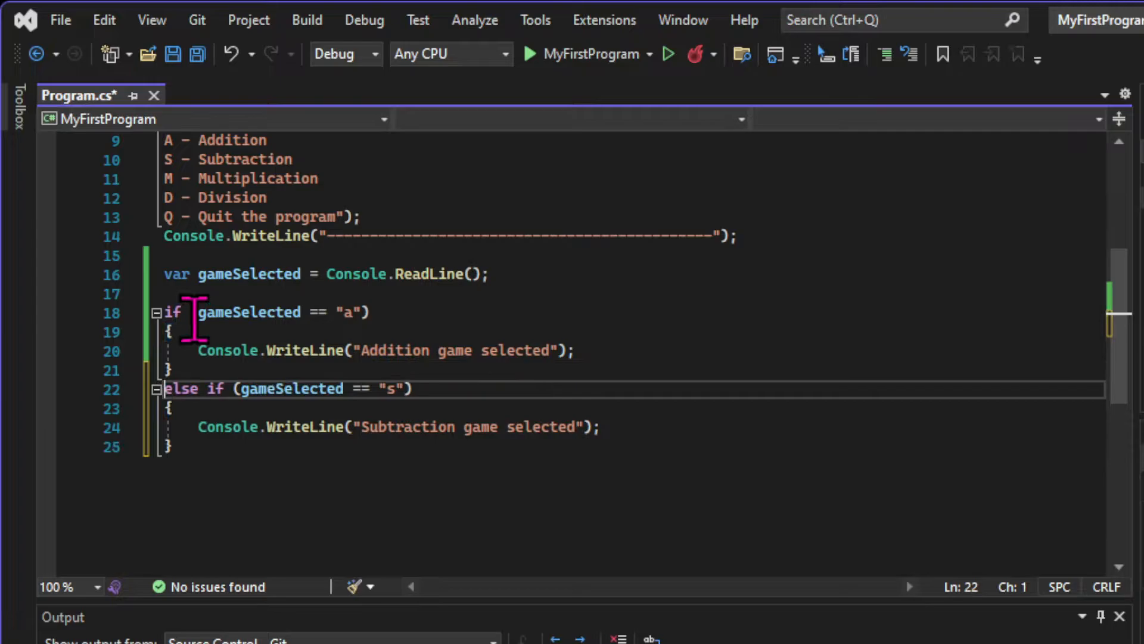
pyautogui.moveTo(236, 475); pyautogui.dragTo(143, 389)
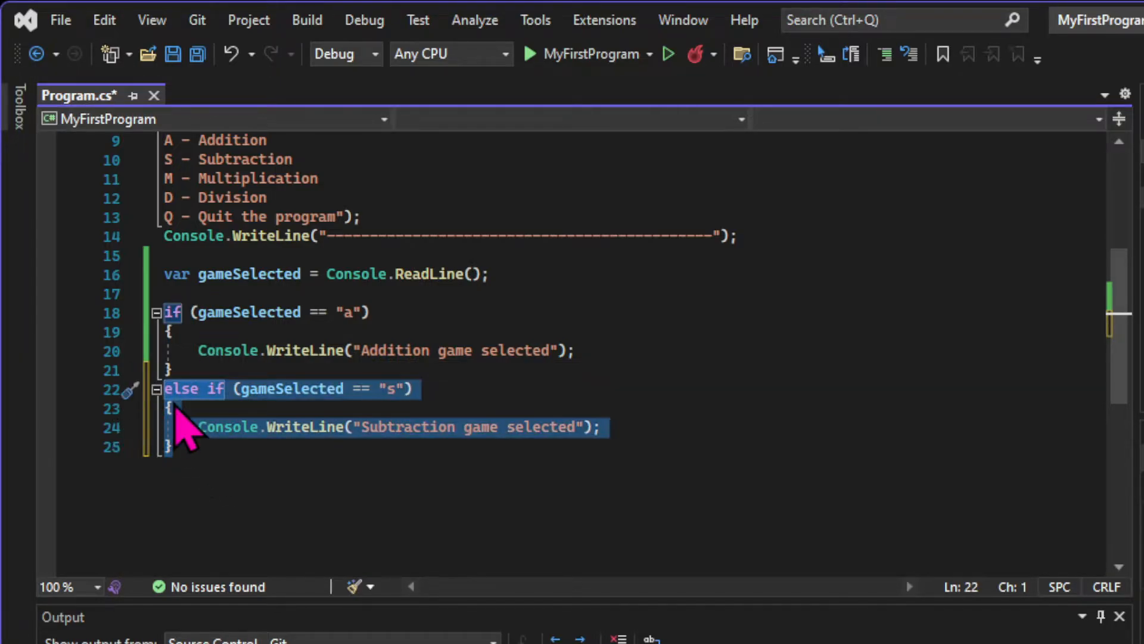
pyautogui.click(179, 440)
# - Paste two copies of the "s" branch and turn them into "m" Multiplication and "d" Division branches
pyautogui.hotkey('ctrl', 'v')
pyautogui.hotkey('ctrl', 'v')
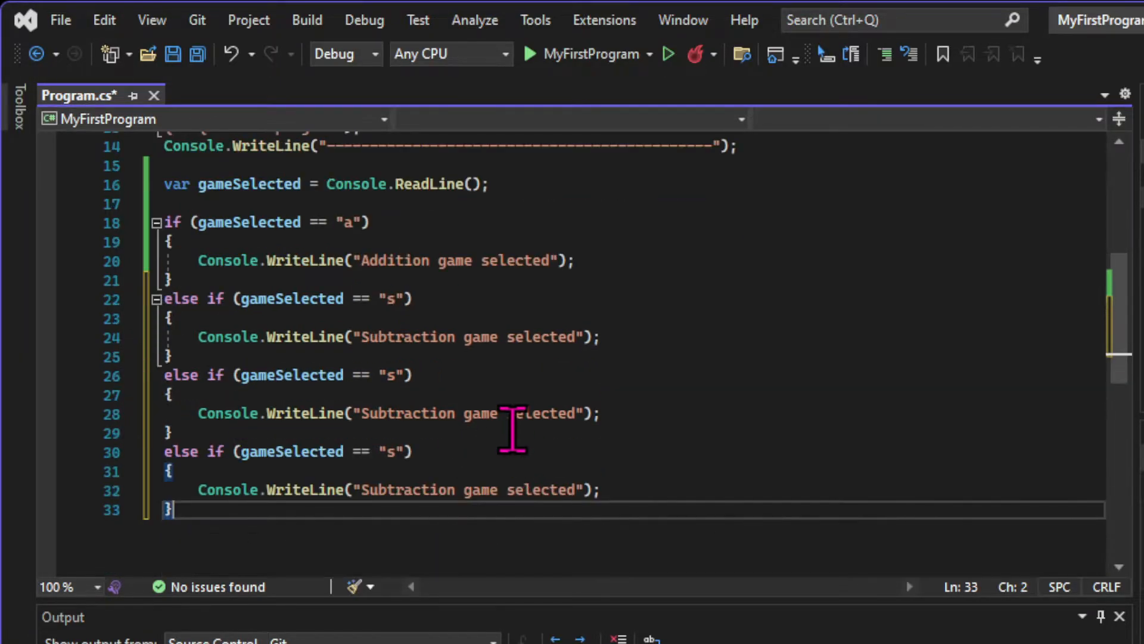
pyautogui.moveTo(361, 413); pyautogui.dragTo(573, 413)
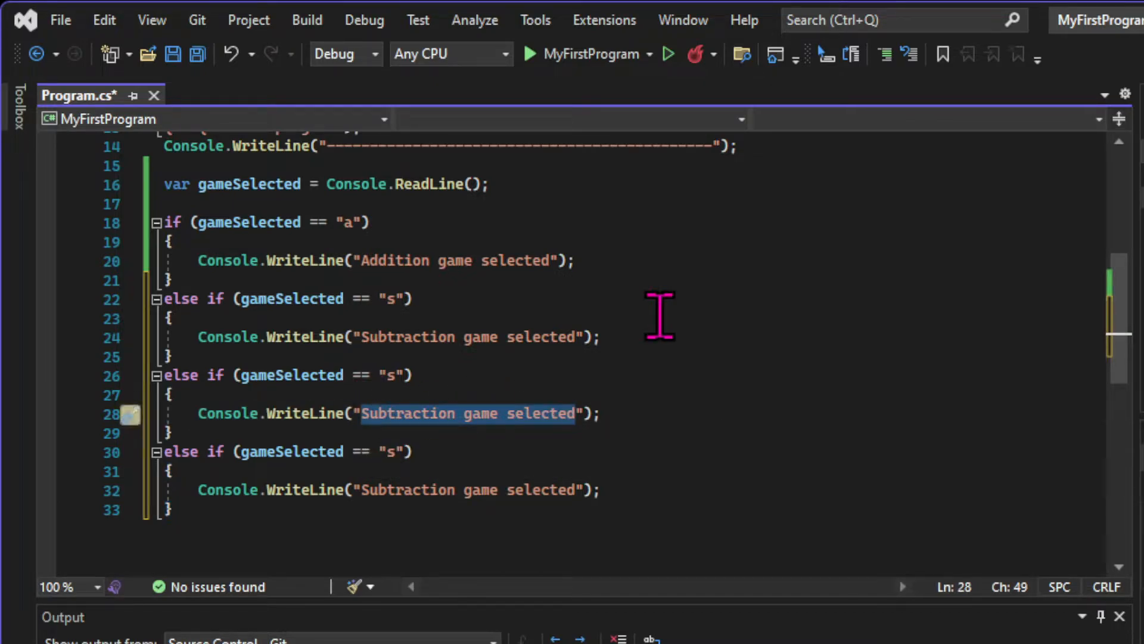
pyautogui.click(396, 374)
pyautogui.press('BackSpace')
pyautogui.write('m')
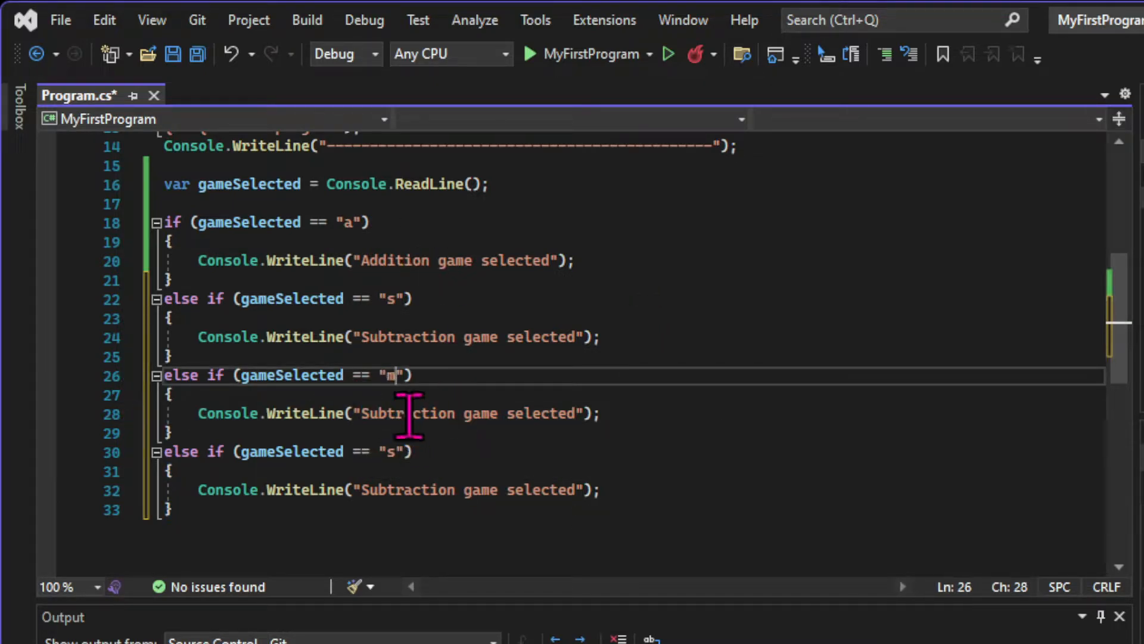
pyautogui.doubleClick(408, 413)
pyautogui.write('Multiplication')
pyautogui.click(396, 451)
pyautogui.click(241, 509)
pyautogui.write('else {')
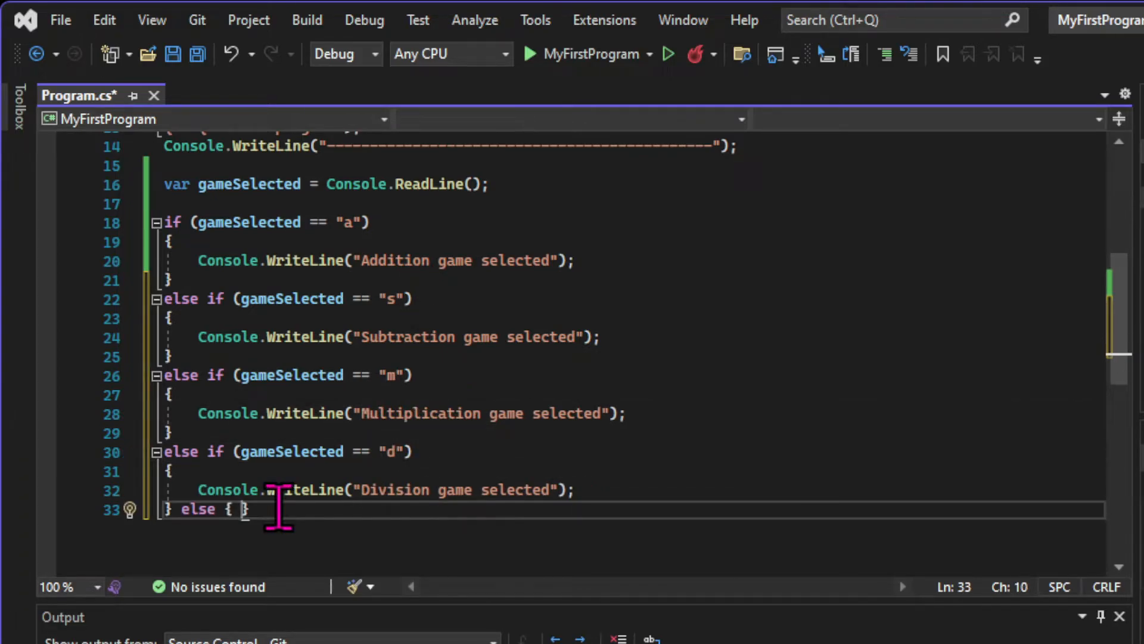
# - Add a final else block whose message line prints "Goodbye"
pyautogui.click(183, 508)
pyautogui.press('Return')
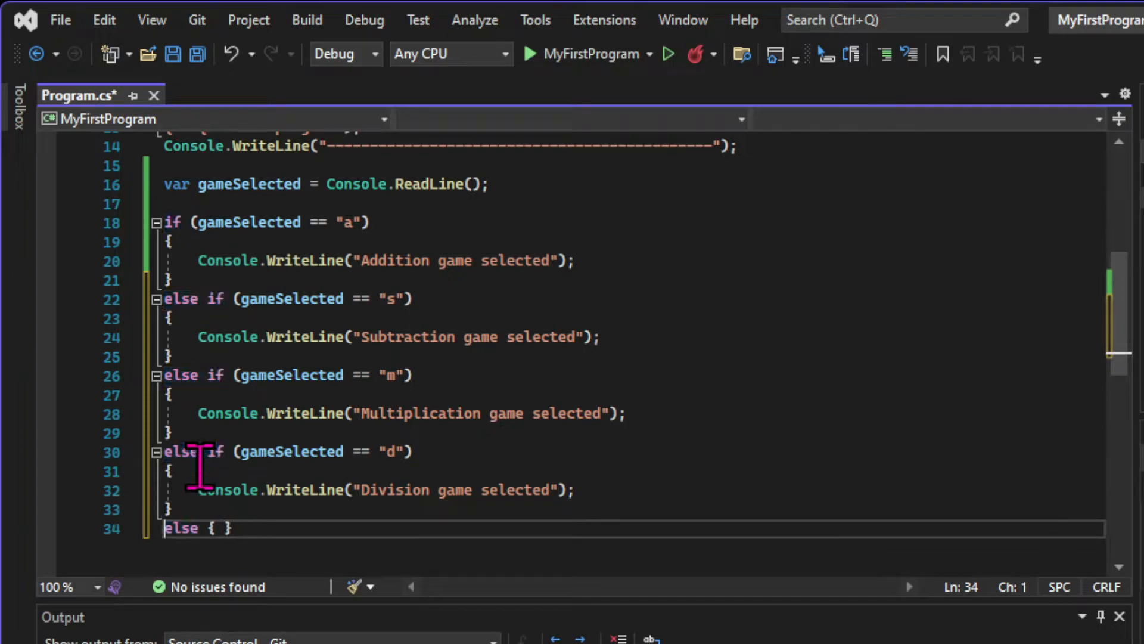
pyautogui.hotkey('ctrl', 'Right')
pyautogui.press('Return')
pyautogui.scroll(-2, 399, 452)
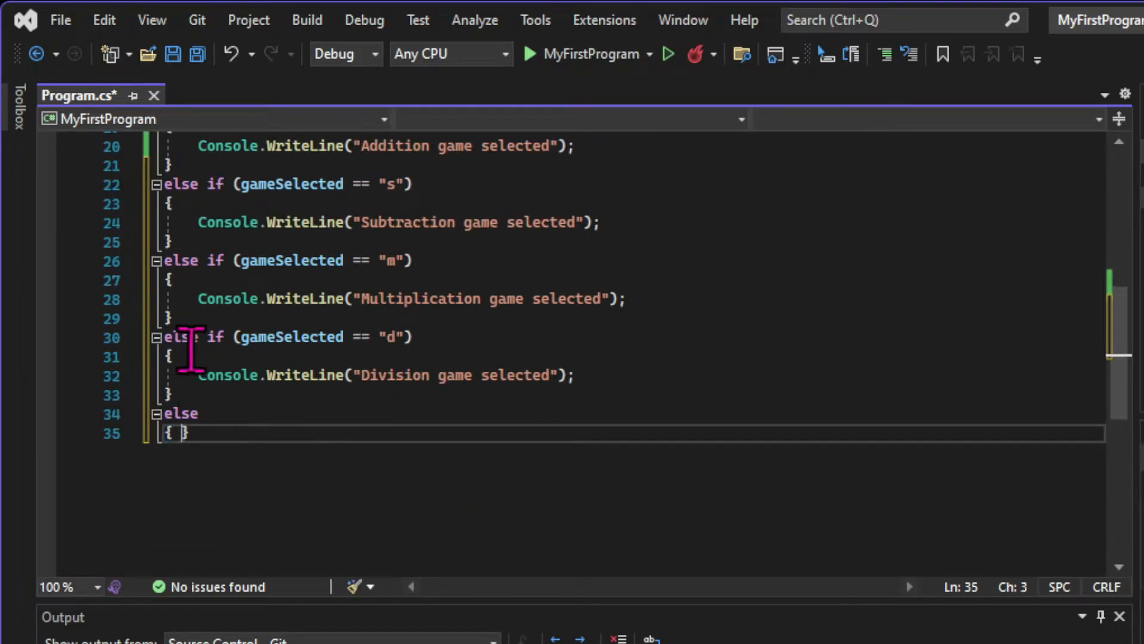
pyautogui.hotkey('ctrl', 'Right')
pyautogui.press('Return')
pyautogui.moveTo(197, 374); pyautogui.dragTo(651, 373)
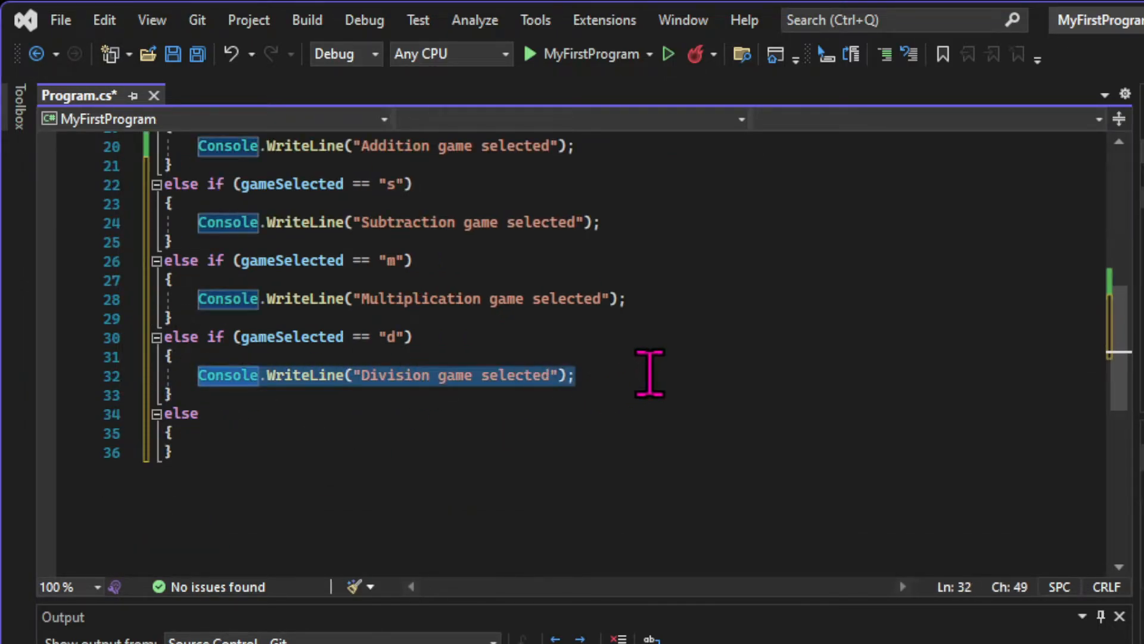
pyautogui.click(290, 432)
pyautogui.press('Return')
pyautogui.hotkey('ctrl', 'v')
pyautogui.moveTo(362, 451); pyautogui.dragTo(550, 451)
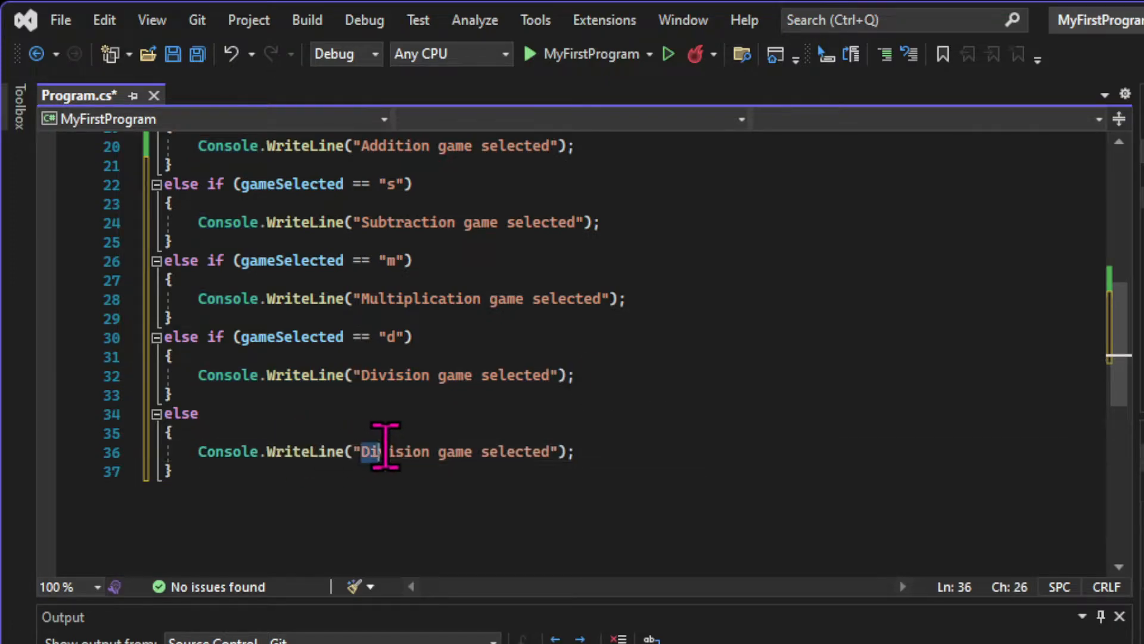
pyautogui.write('Goodby')
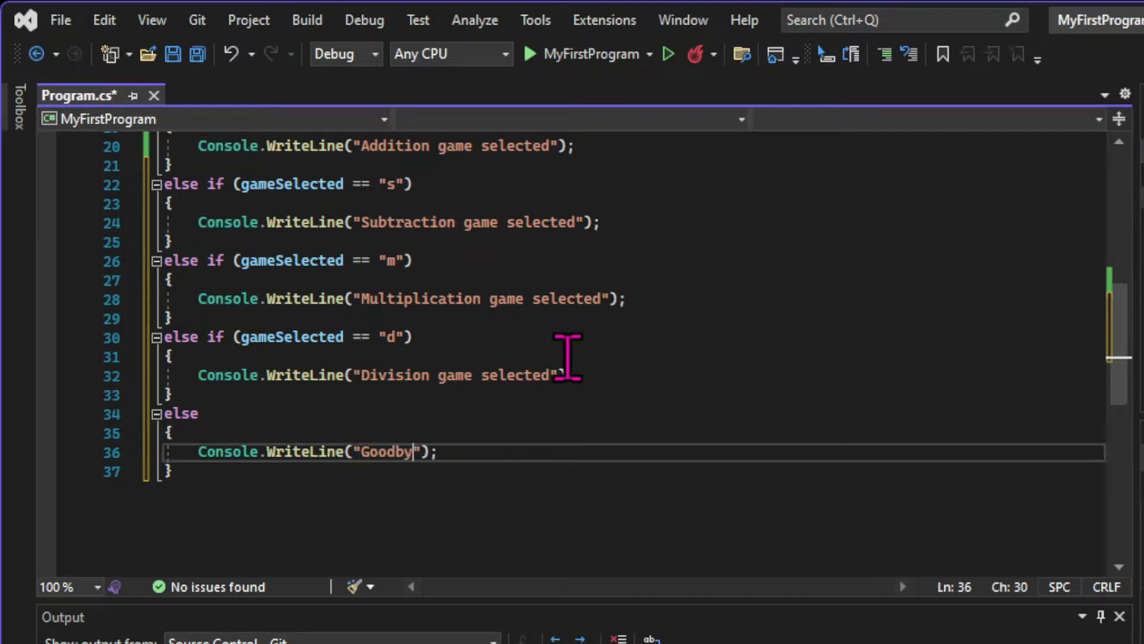
pyautogui.write('e')
# - End the else branch with Environment.Exit(1); and save Program.cs
pyautogui.press('End')
pyautogui.press('Return')
pyautogui.write('Envi')
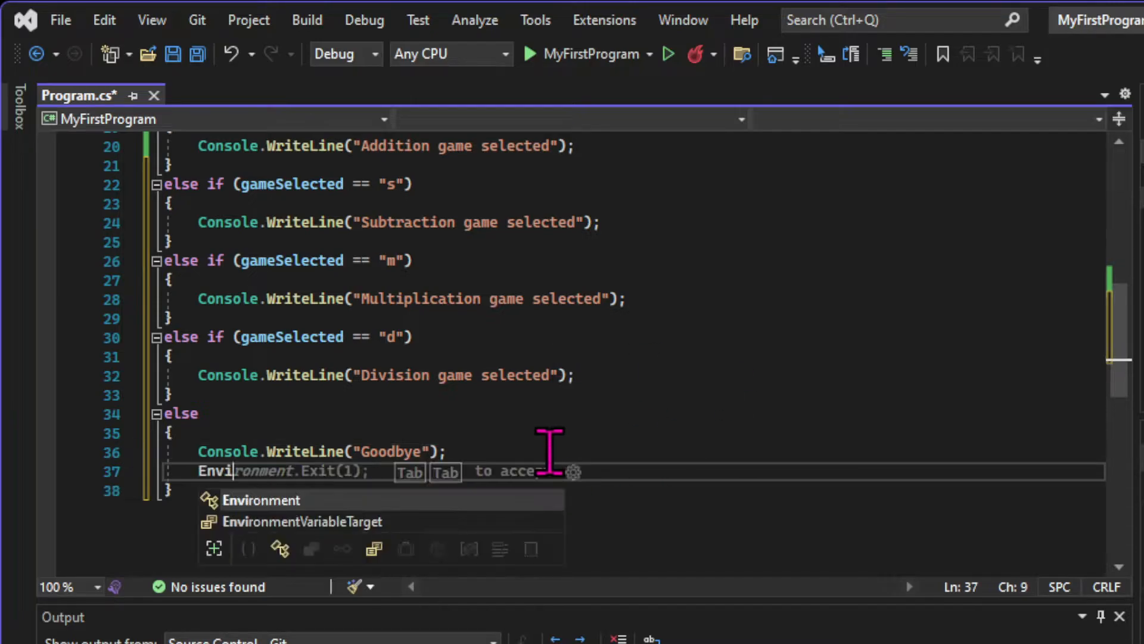
pyautogui.write('ronment.Exit(1);')
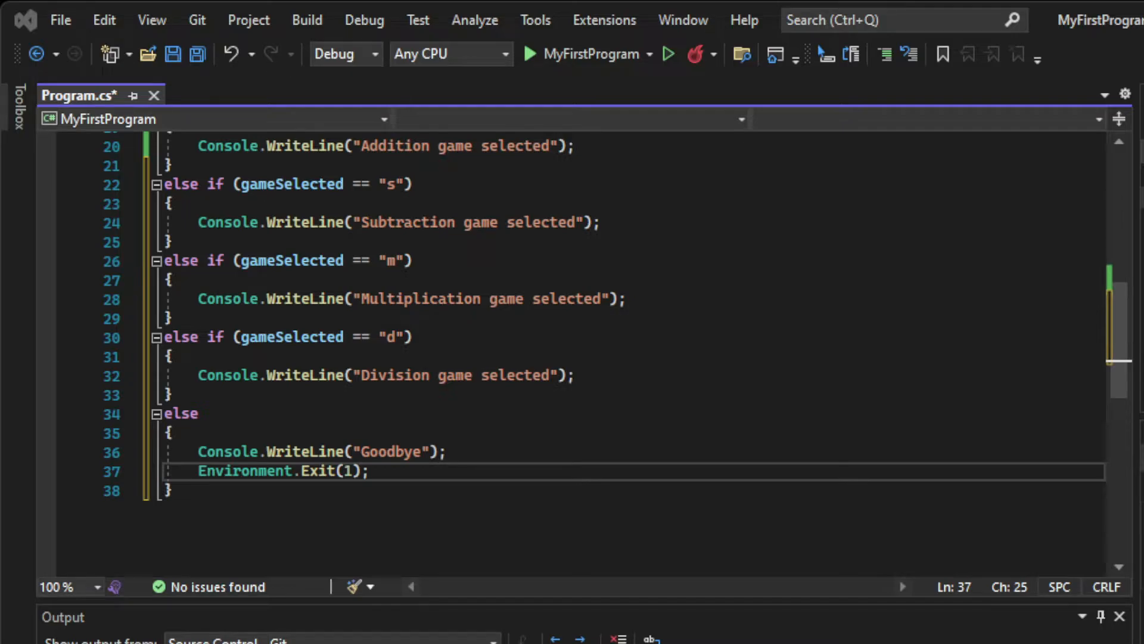
pyautogui.press('Left')
pyautogui.press('Left')
pyautogui.press('BackSpace')
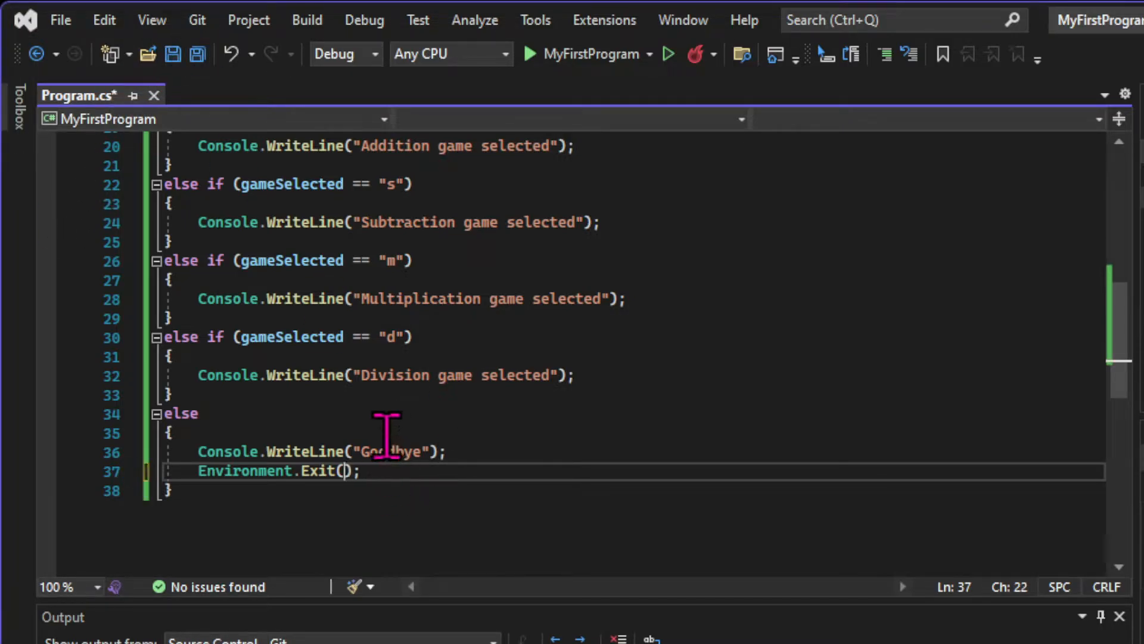
pyautogui.write('1')
pyautogui.hotkey('ctrl', 's')
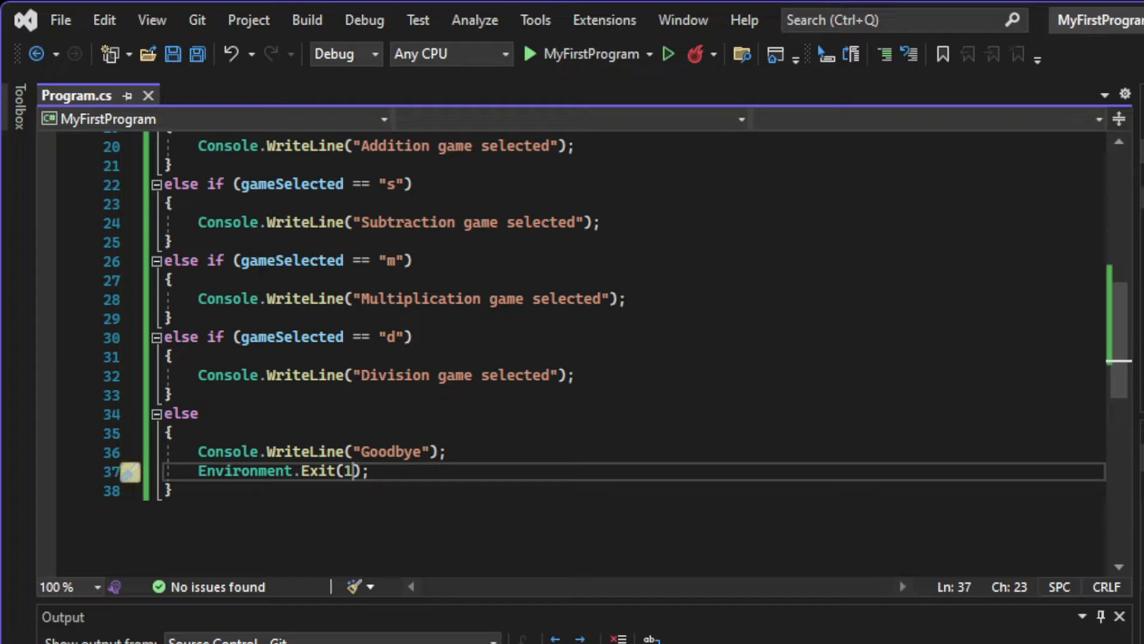
pyautogui.click(563, 60)
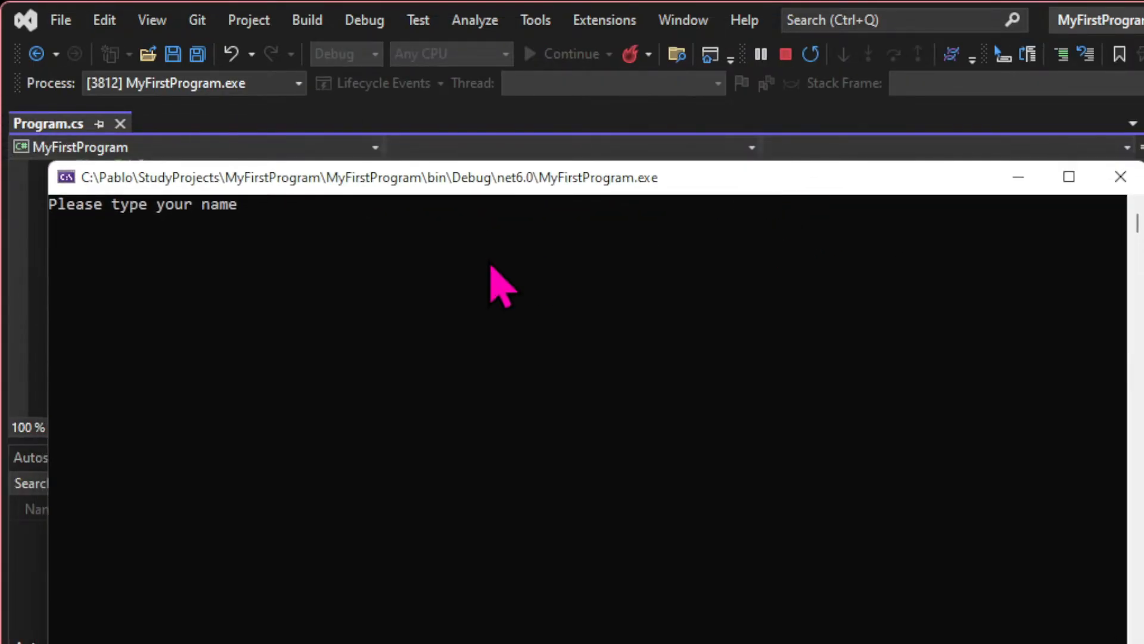
pyautogui.write('Pablo')
pyautogui.press('Return')
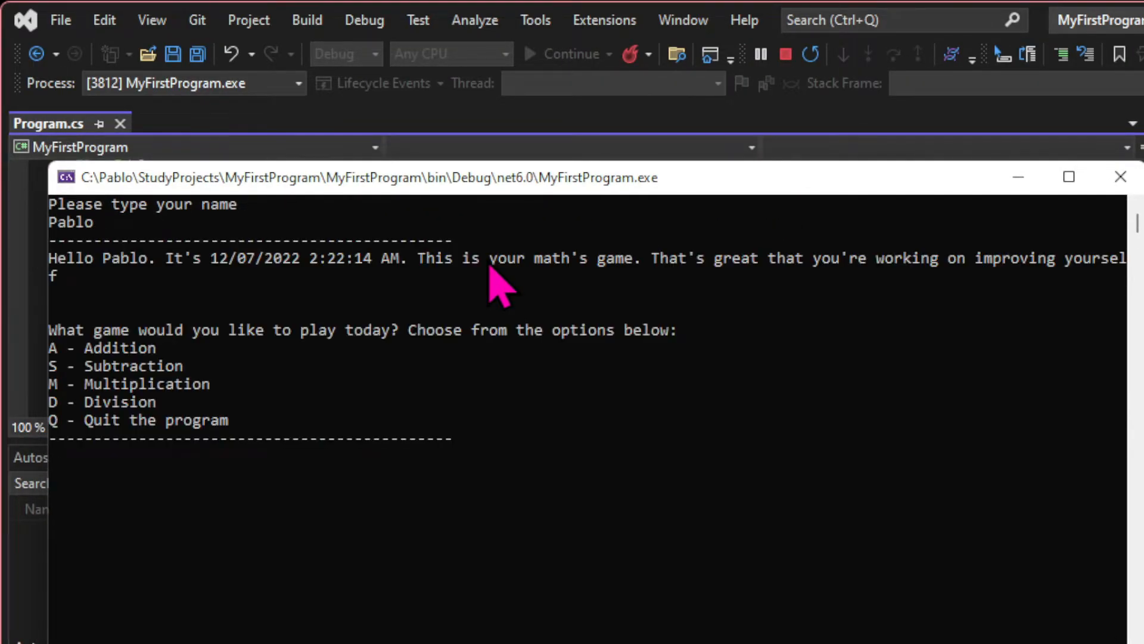
pyautogui.write('a')
pyautogui.press('Return')
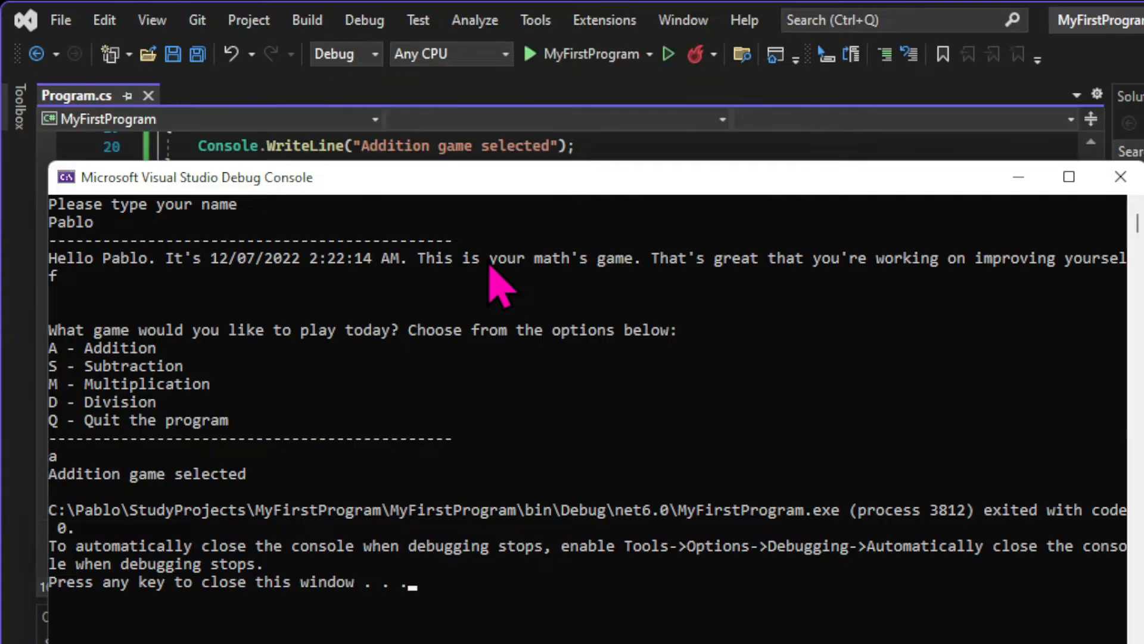
# - Change the Goodbye branch to else if (gameSelected == "q")
pyautogui.press('Return')
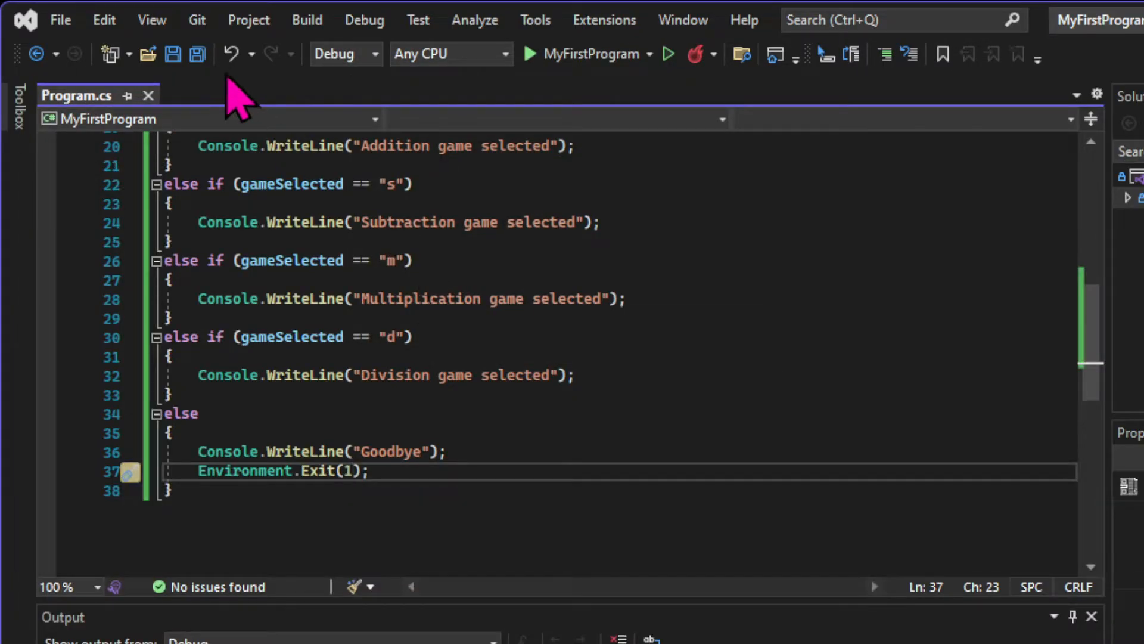
pyautogui.press('F5')
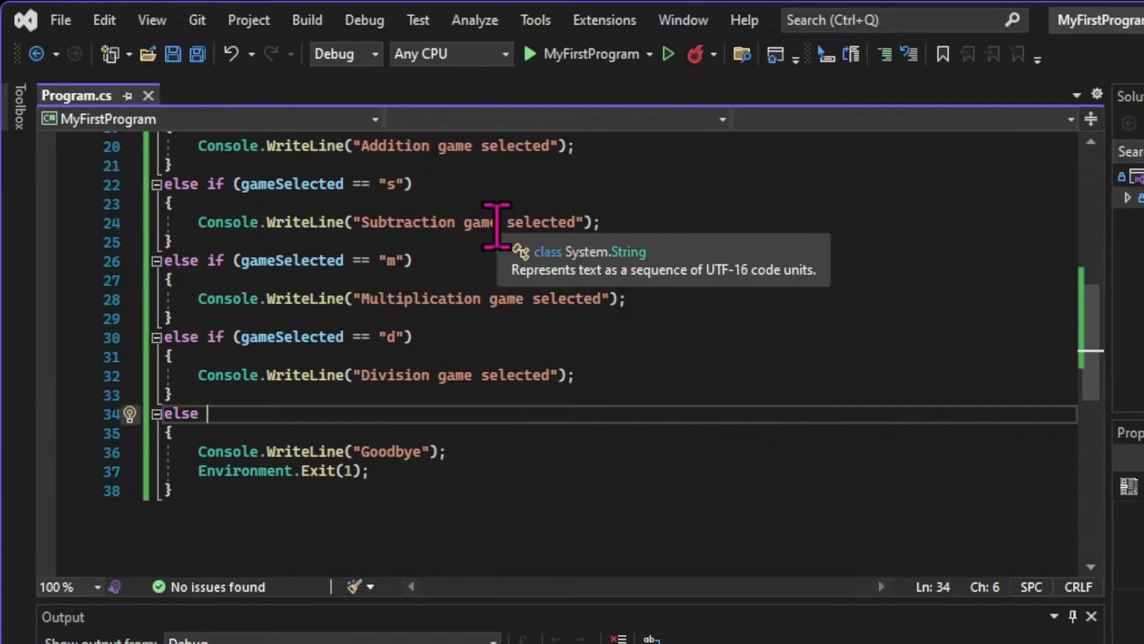
pyautogui.moveTo(496, 222)
pyautogui.write('if (')
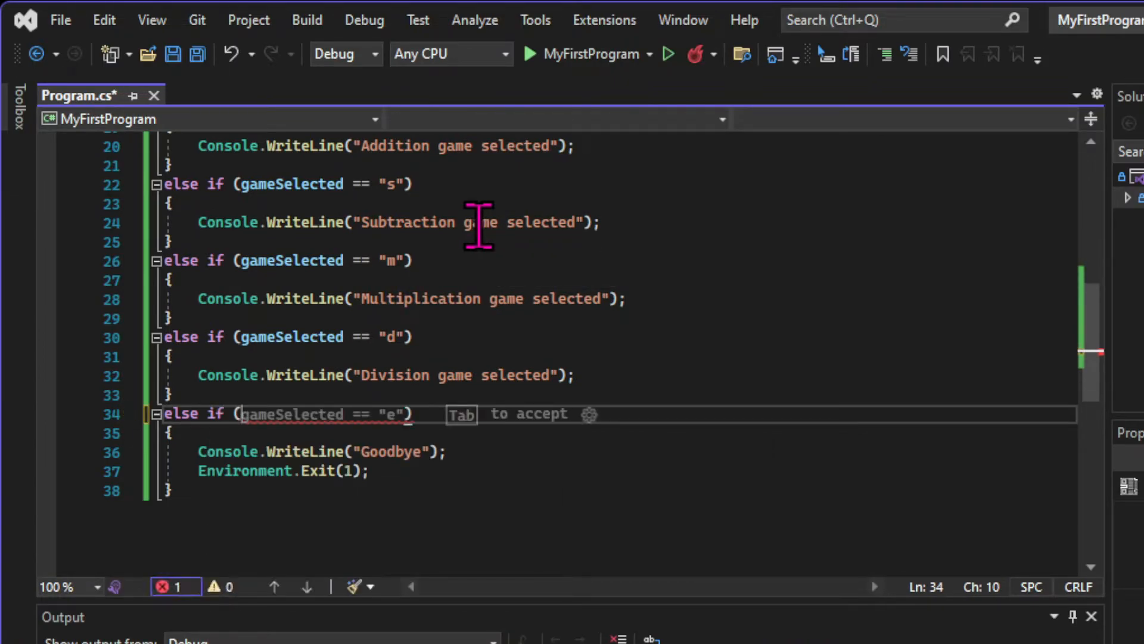
pyautogui.press('Tab')
pyautogui.press('Left')
pyautogui.press('Left')
pyautogui.press('BackSpace')
pyautogui.write('q')
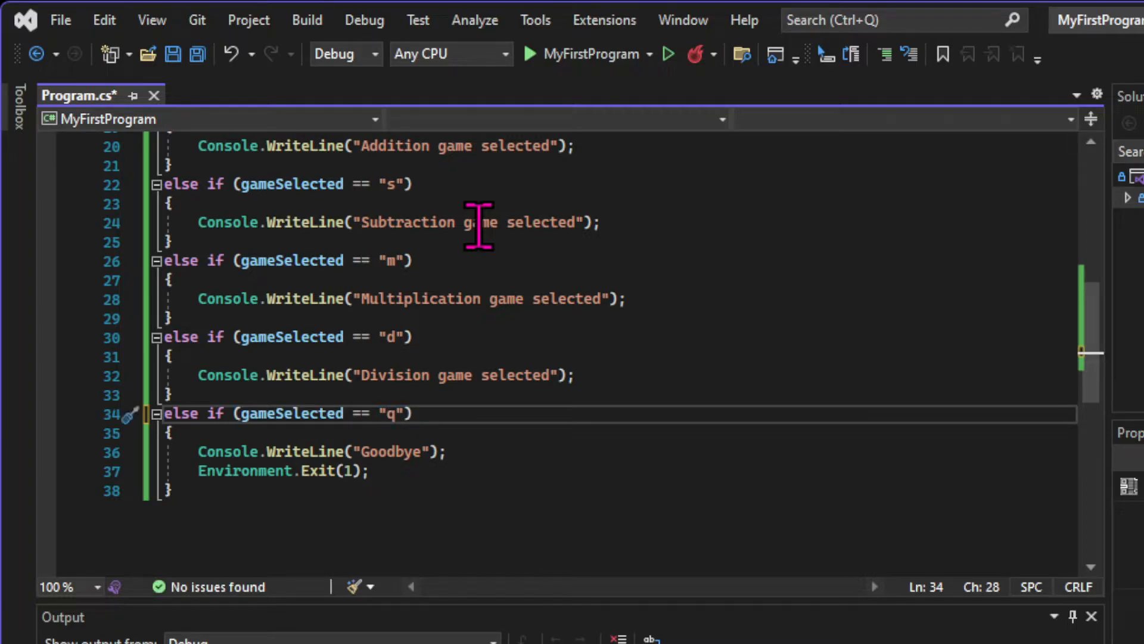
pyautogui.scroll(-3, 1104, 358)
pyautogui.scroll(1, 1104, 370)
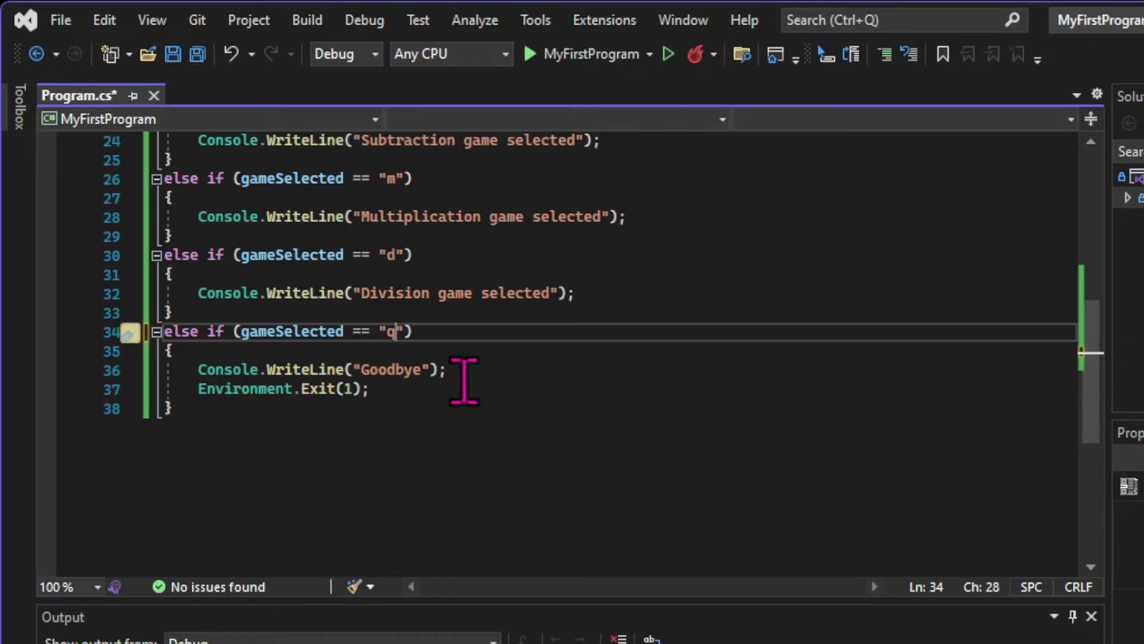
# - Add a final else printing "Invalid Input", then save and run with F5
pyautogui.click(352, 388)
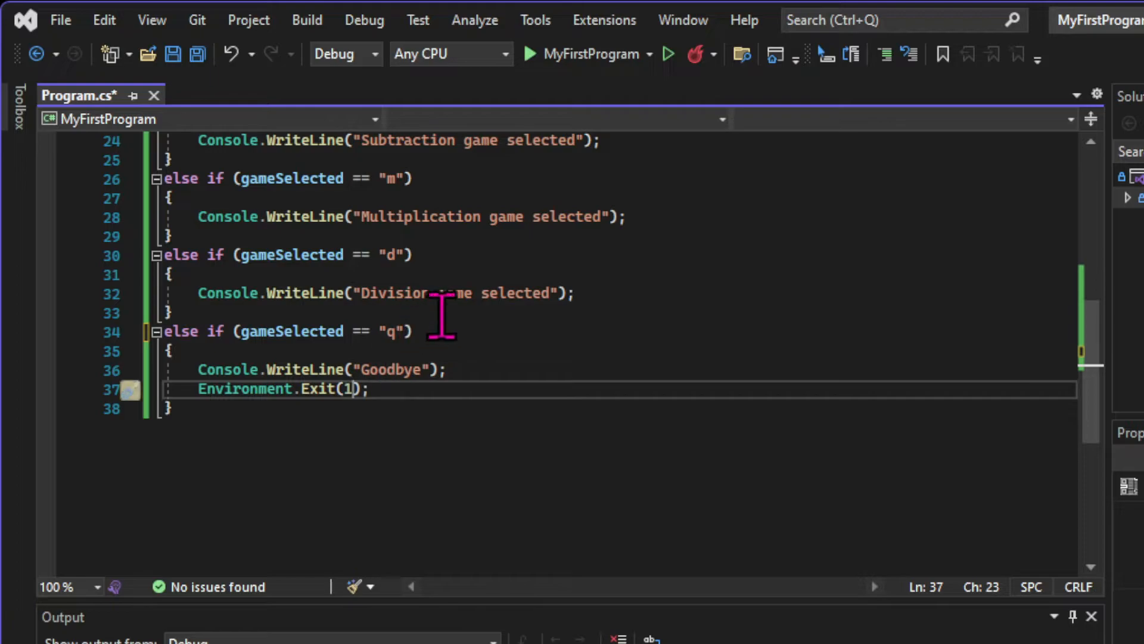
pyautogui.press('Down')
pyautogui.press('Return')
pyautogui.write('else {')
pyautogui.press('Return')
pyautogui.press('Up')
pyautogui.press('Up')
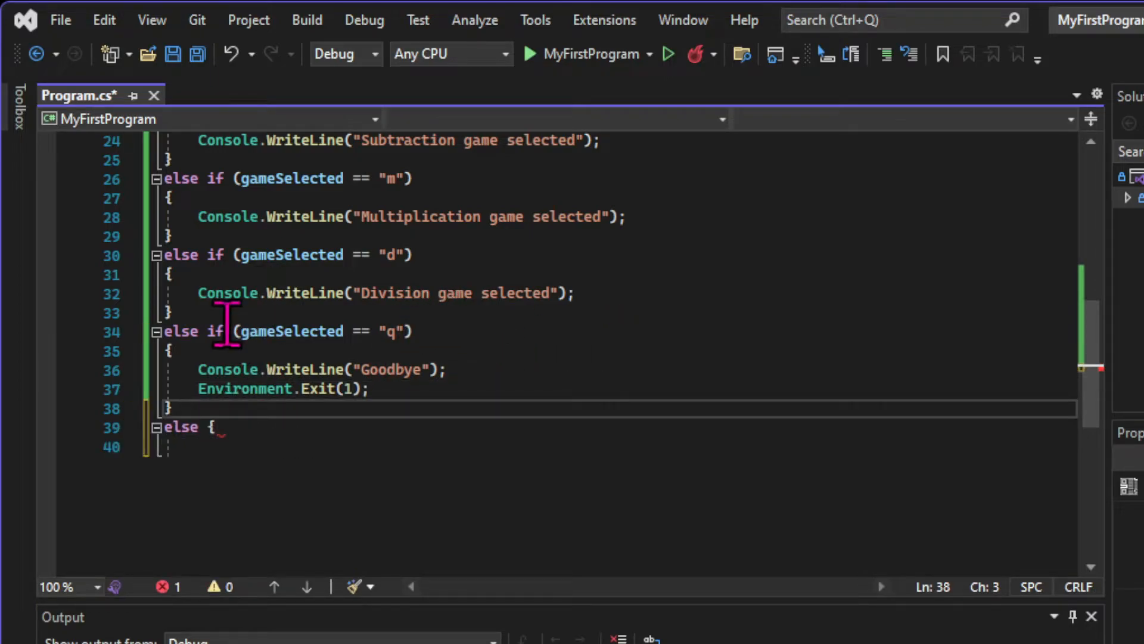
pyautogui.click(205, 427)
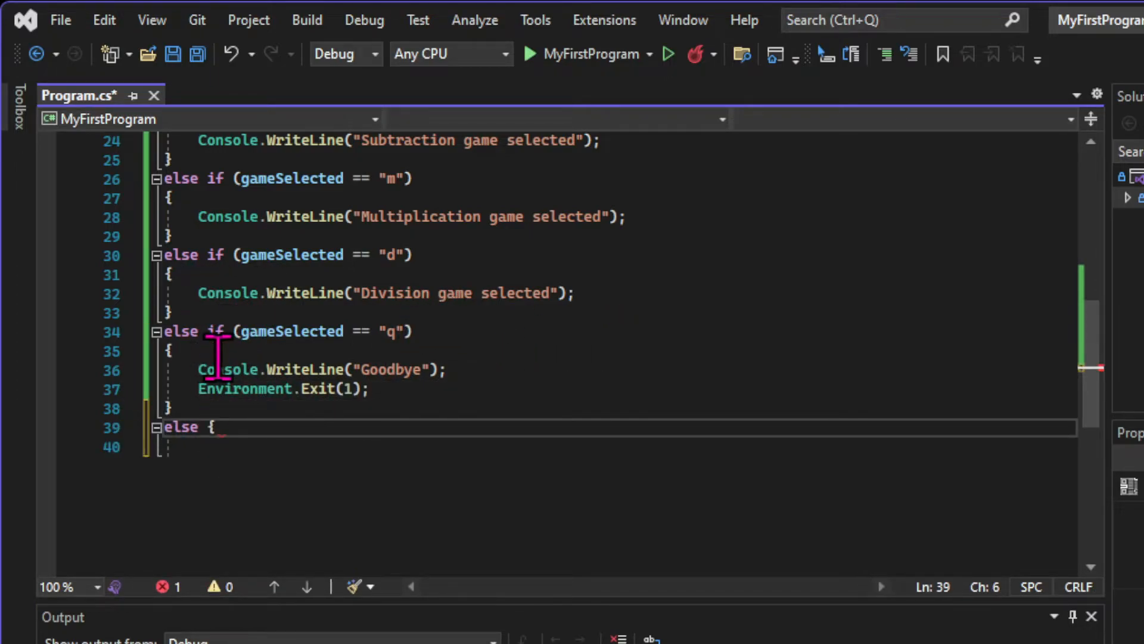
pyautogui.press('Return')
pyautogui.click(215, 447)
pyautogui.press('Return')
pyautogui.write('Console.WriteLine("Goodbye");')
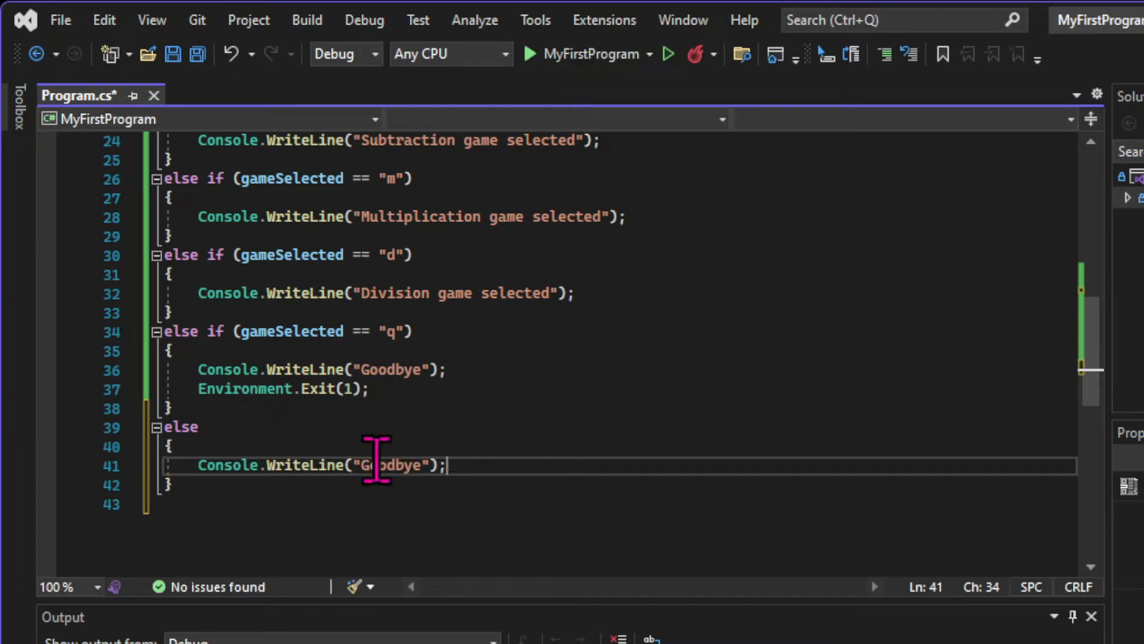
pyautogui.write('Invalid Input')
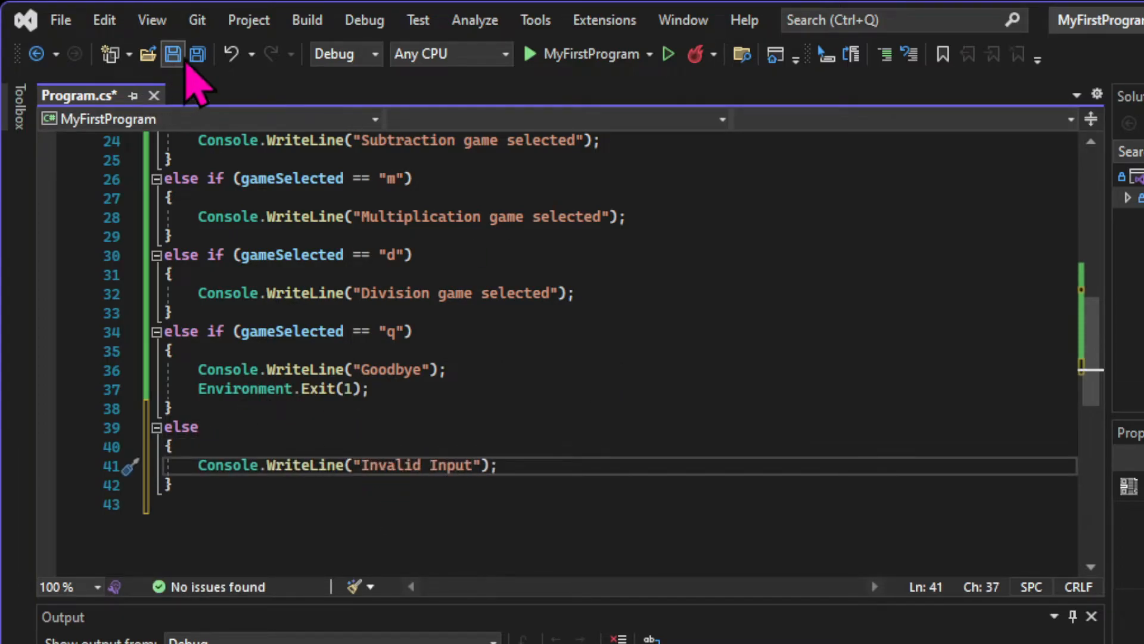
pyautogui.press('F5')
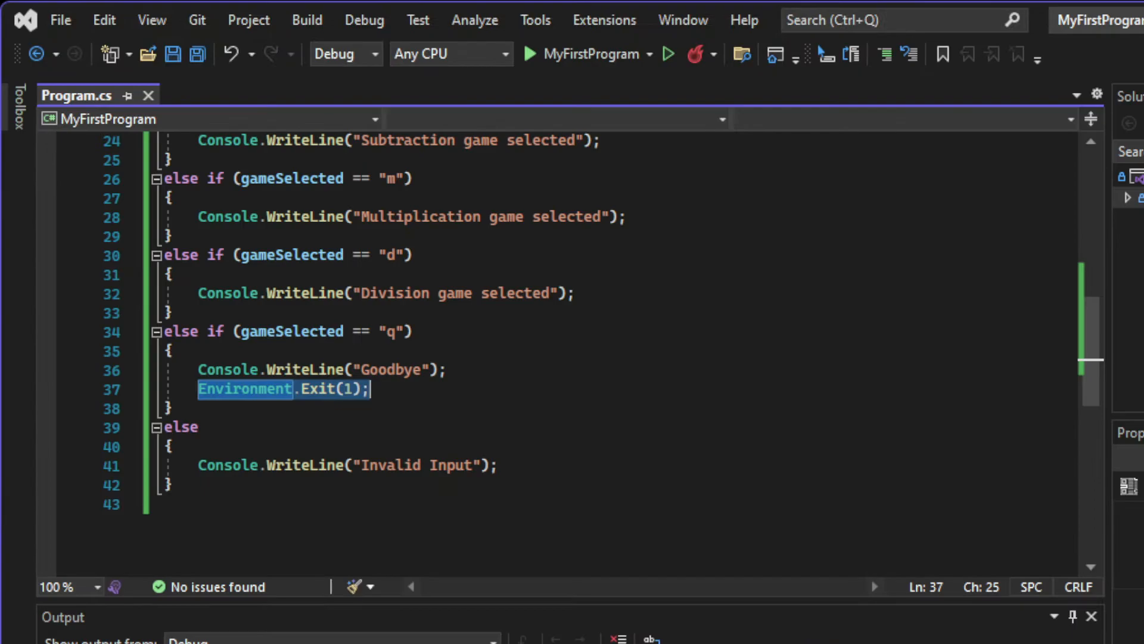
pyautogui.write('q')
pyautogui.press('Return')
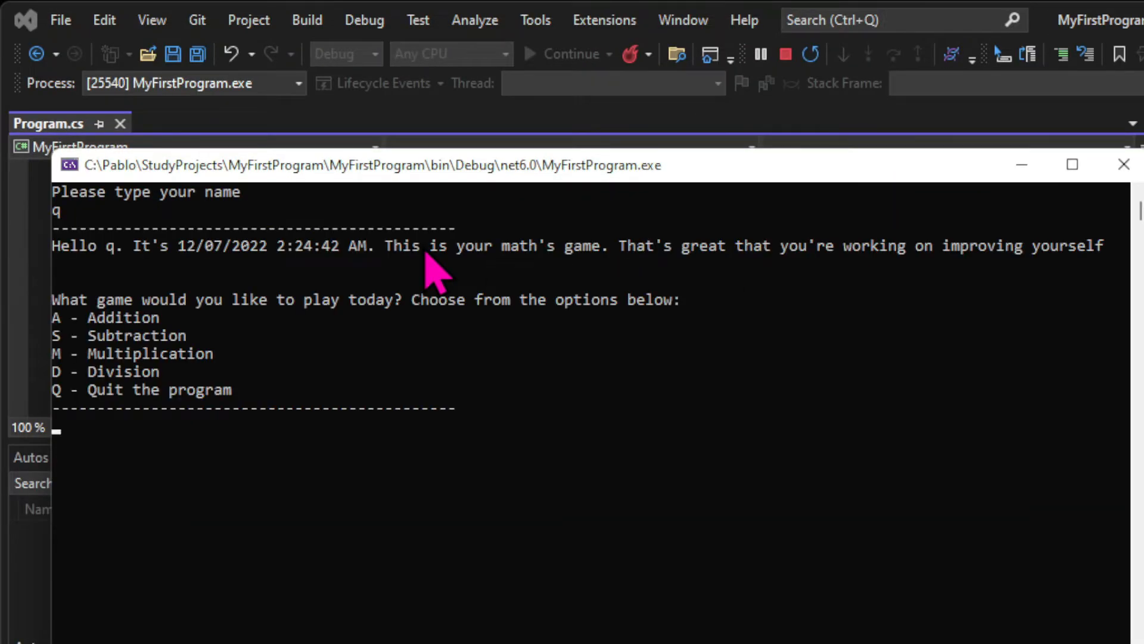
pyautogui.write('q')
pyautogui.press('Return')
pyautogui.press('Return')
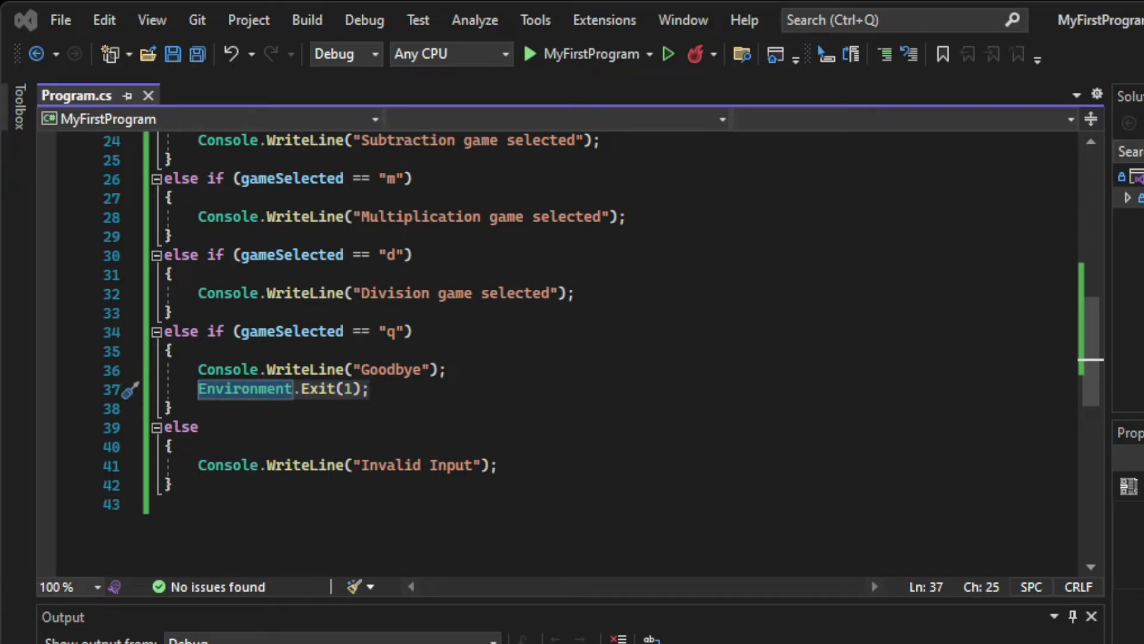
pyautogui.press('F5')
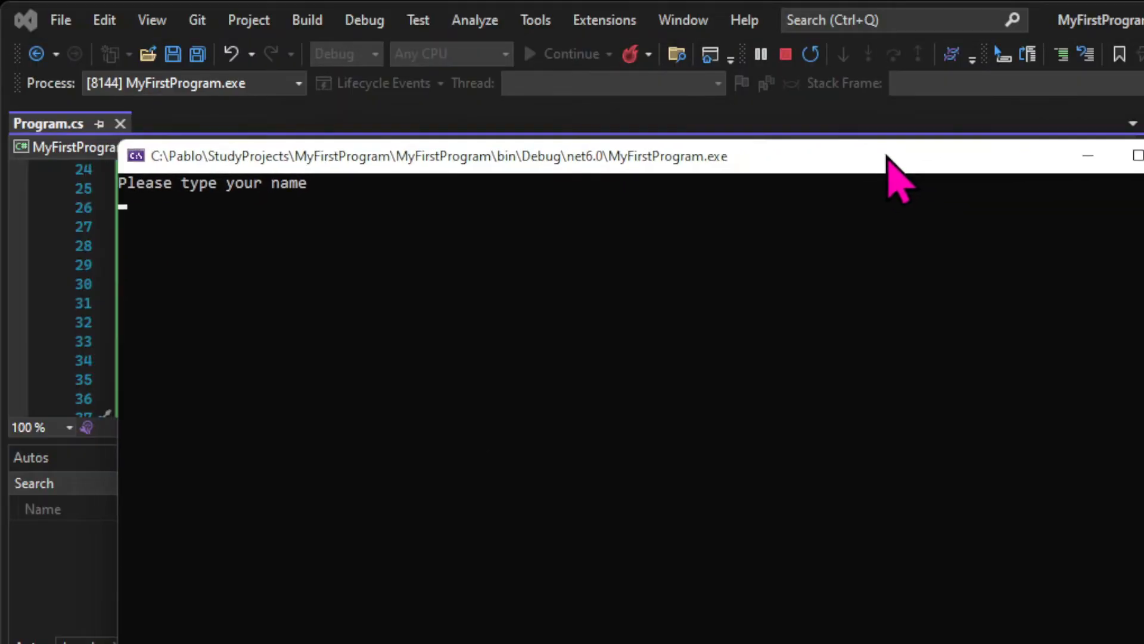
pyautogui.moveTo(888, 174); pyautogui.dragTo(1028, 187)
pyautogui.write('pabs')
pyautogui.press('Return')
pyautogui.write('q')
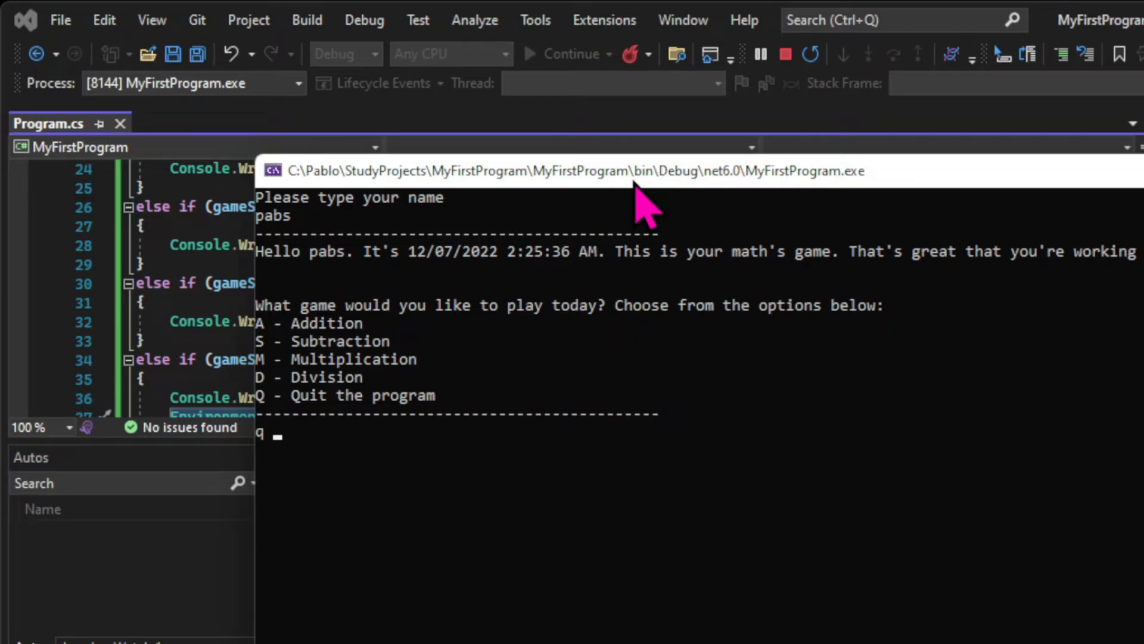
pyautogui.press('Return')
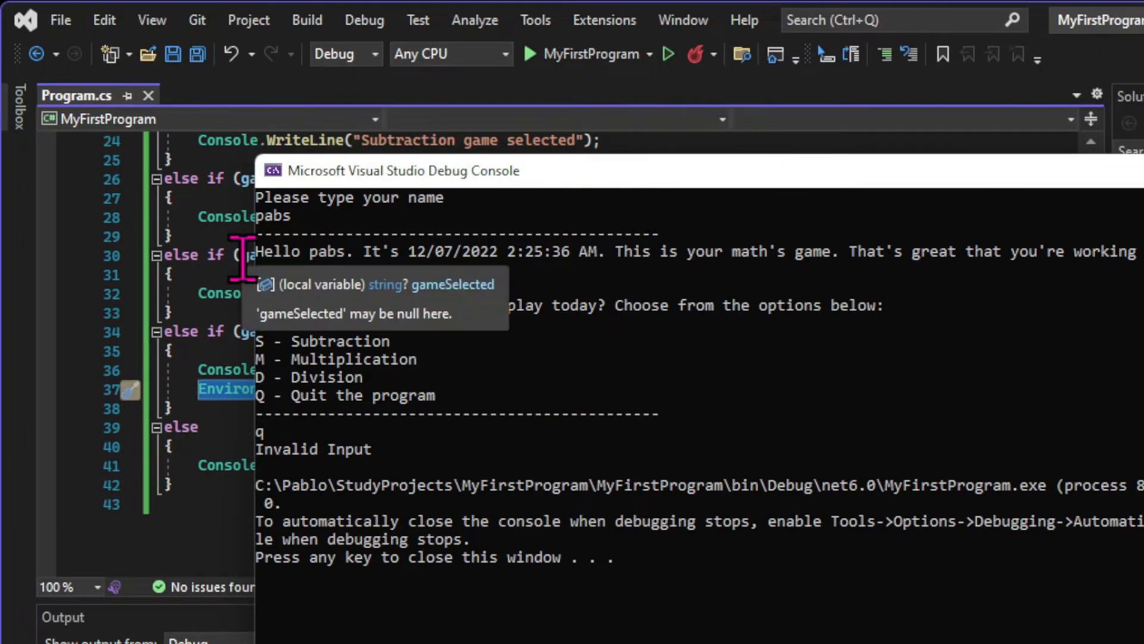
pyautogui.press('Return')
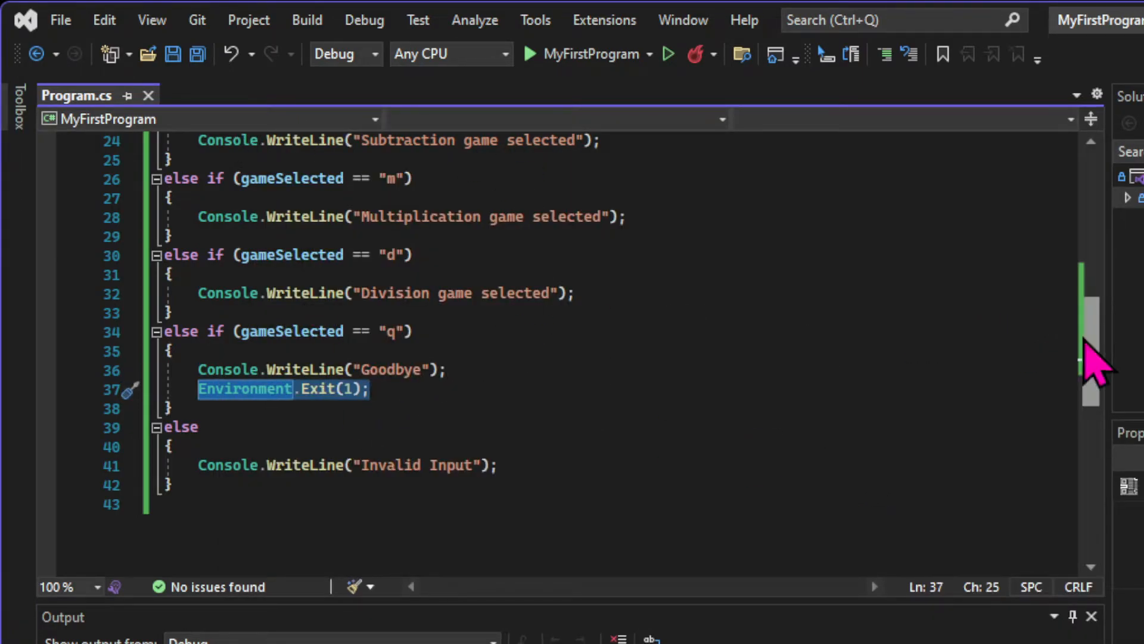
pyautogui.moveTo(1099, 358); pyautogui.dragTo(1103, 319)
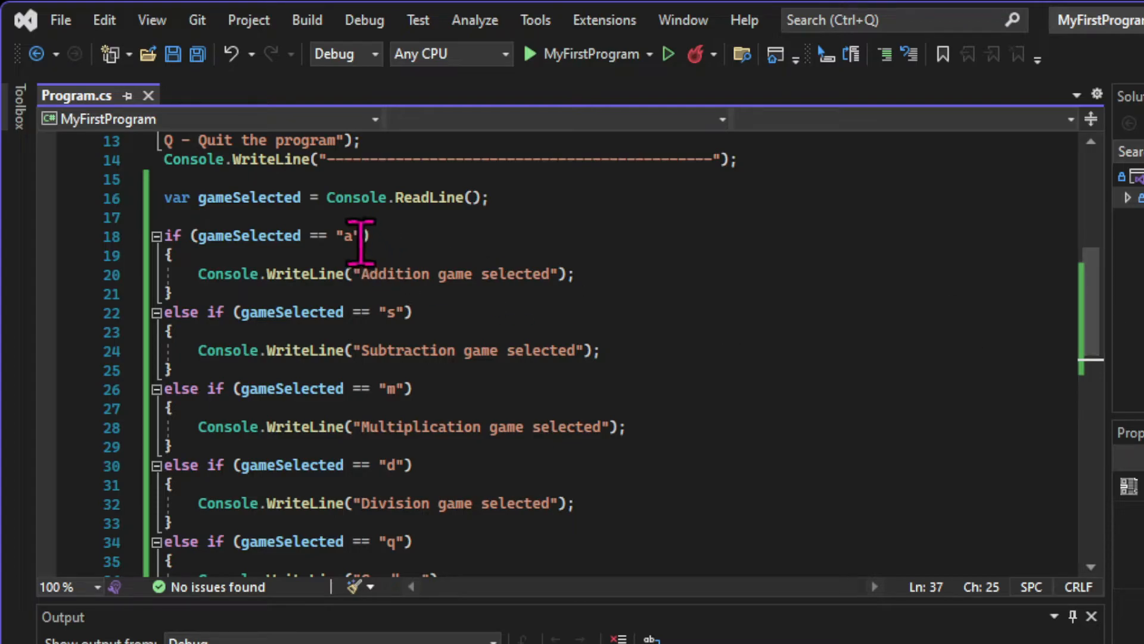
# - Change the "a" condition to gameSelected.Trim(), save, and start the program
pyautogui.click(299, 234)
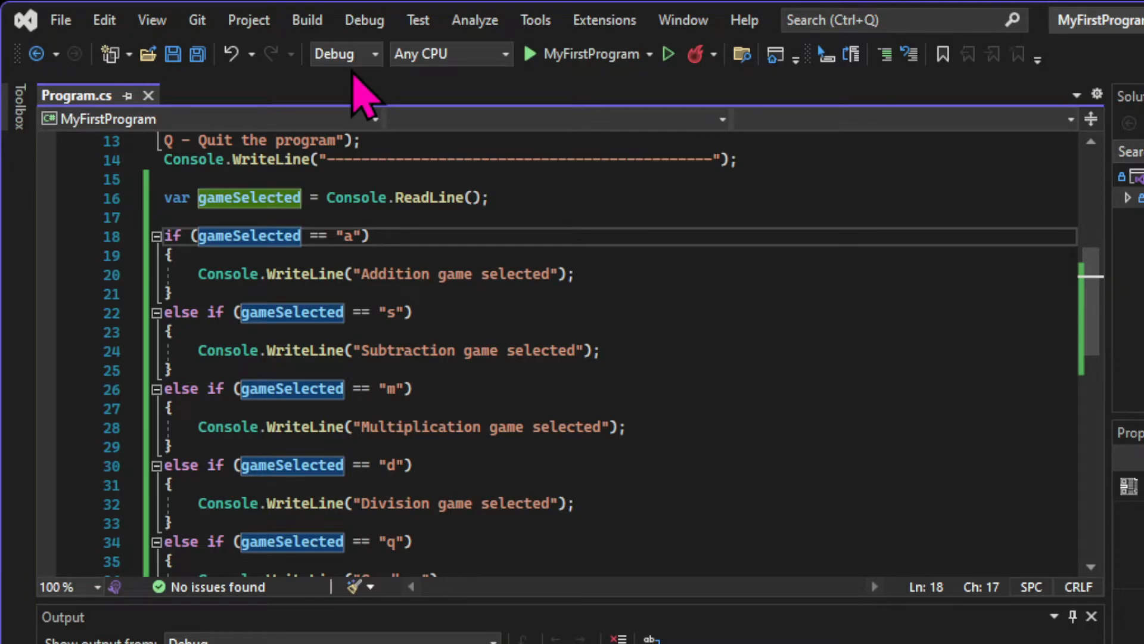
pyautogui.write('.')
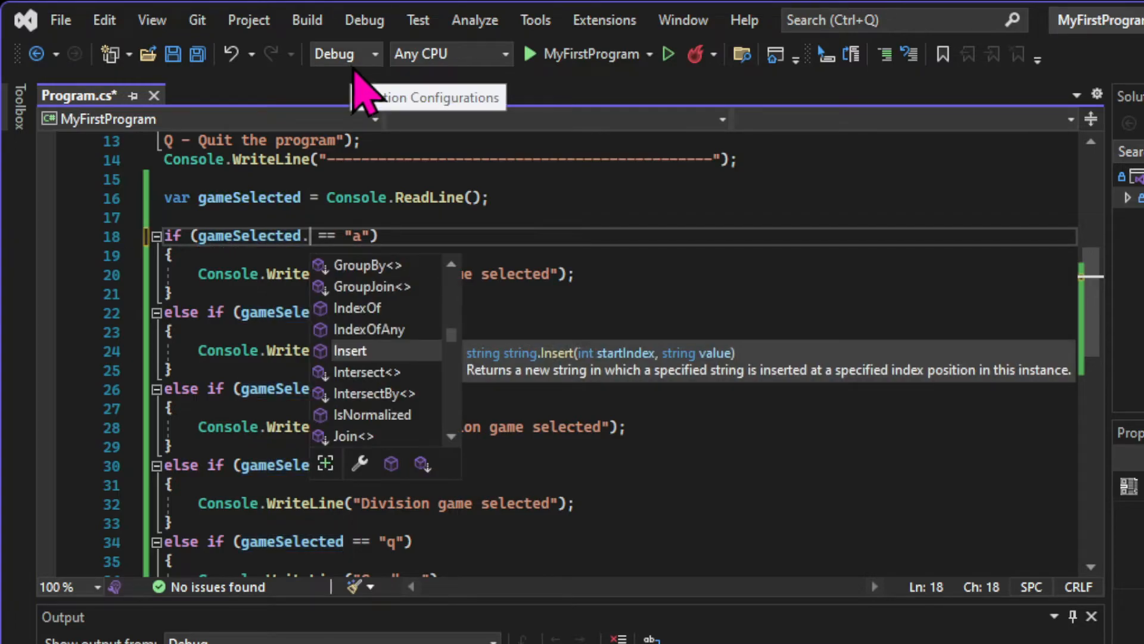
pyautogui.write('Trim(')
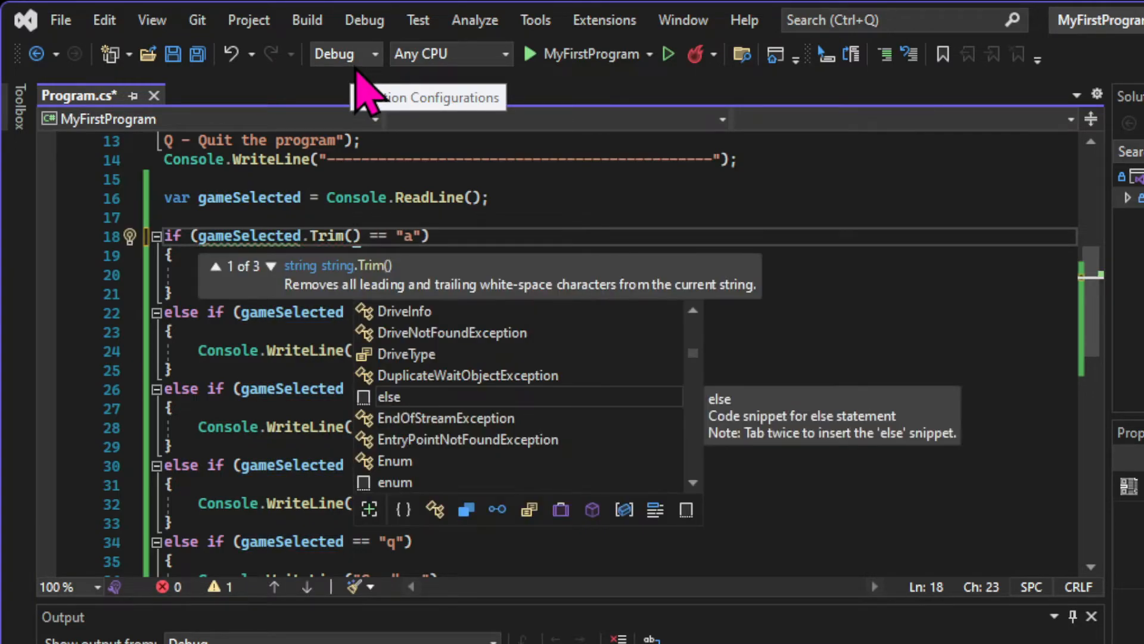
pyautogui.click(197, 54)
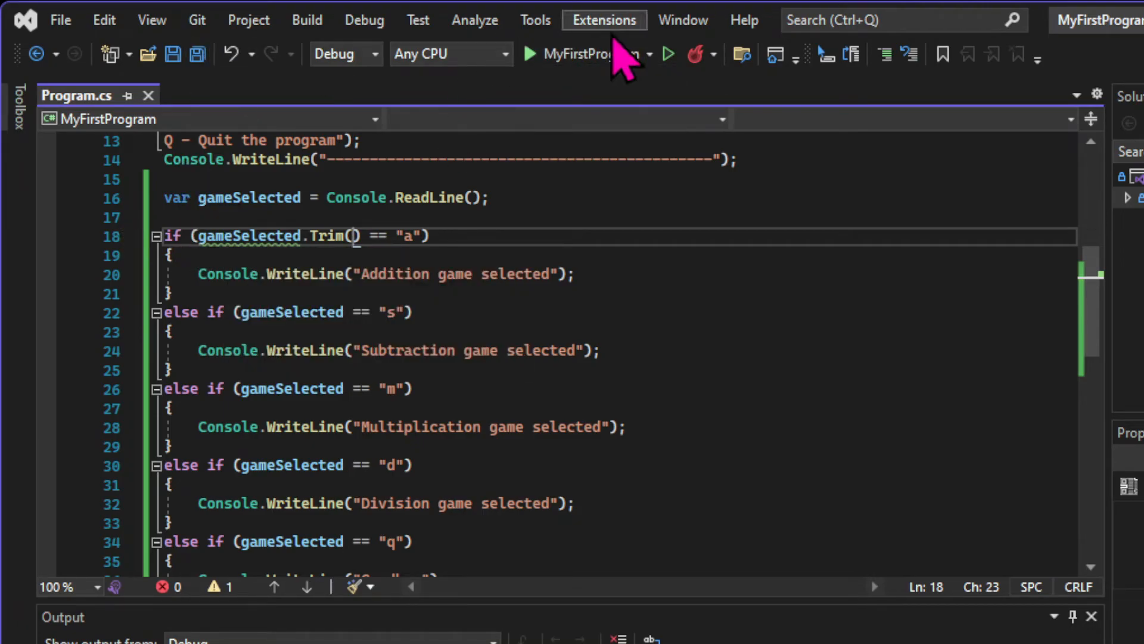
pyautogui.click(649, 54)
pyautogui.click(608, 81)
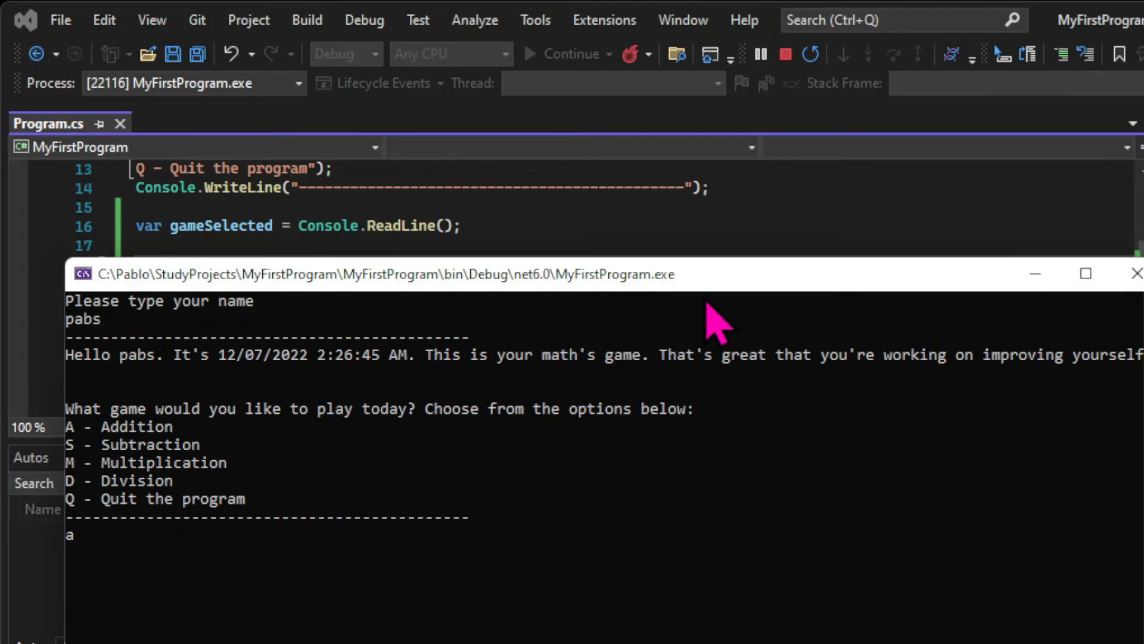
# - Enter lowercase a, then rerun and enter uppercase A, which prints Invalid Input; return to the code
pyautogui.press('Return')
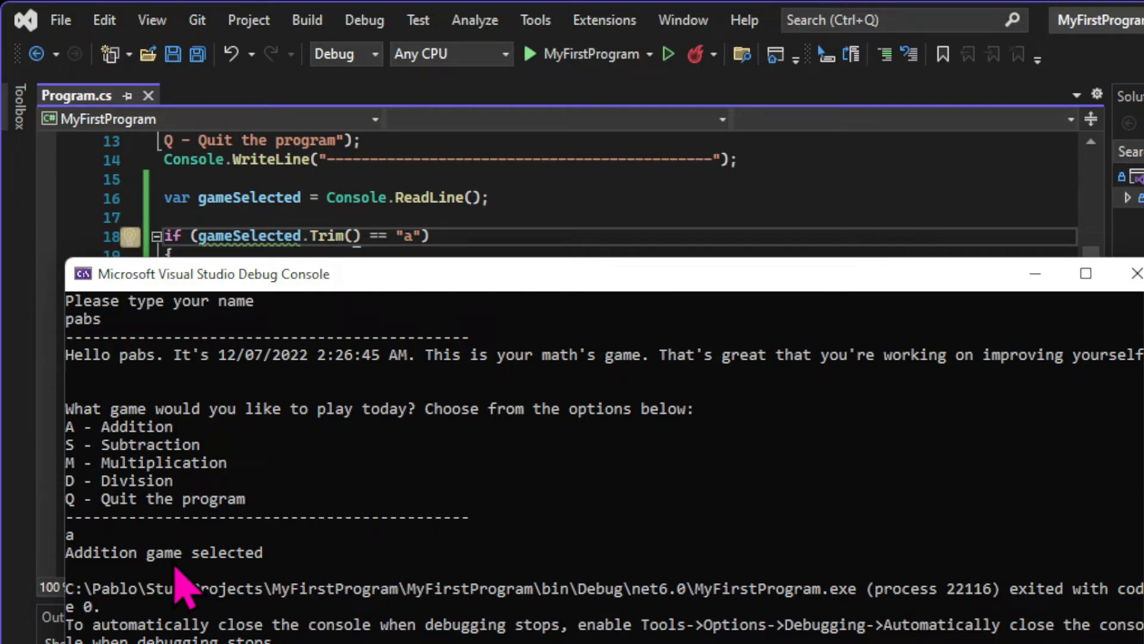
pyautogui.press('F5')
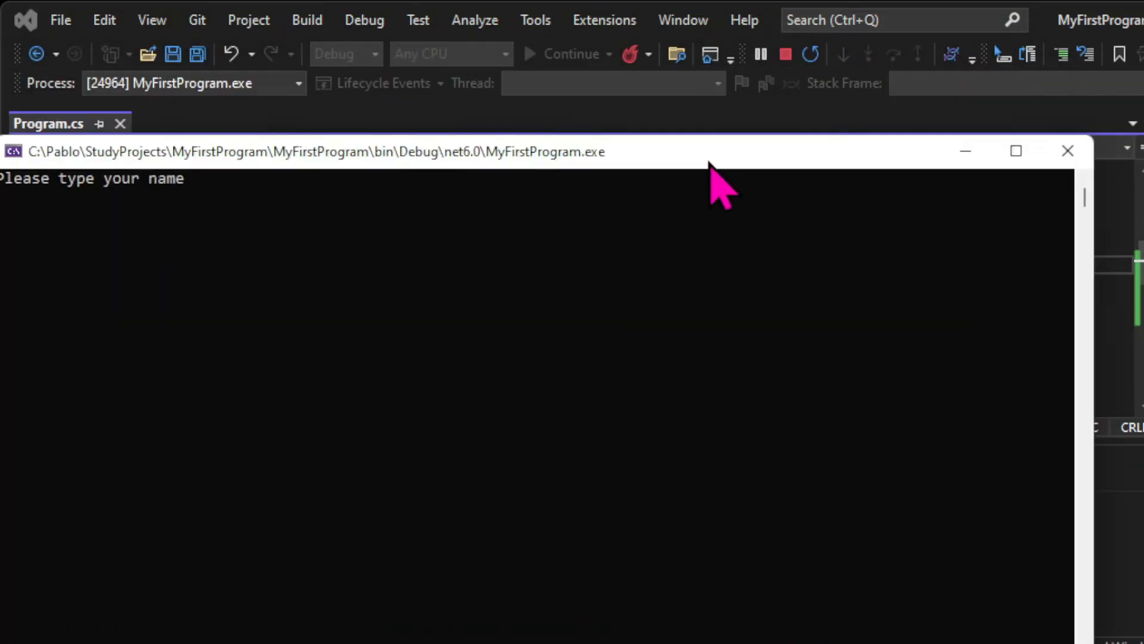
pyautogui.moveTo(715, 170); pyautogui.dragTo(882, 354)
pyautogui.write('pabs')
pyautogui.press('Return')
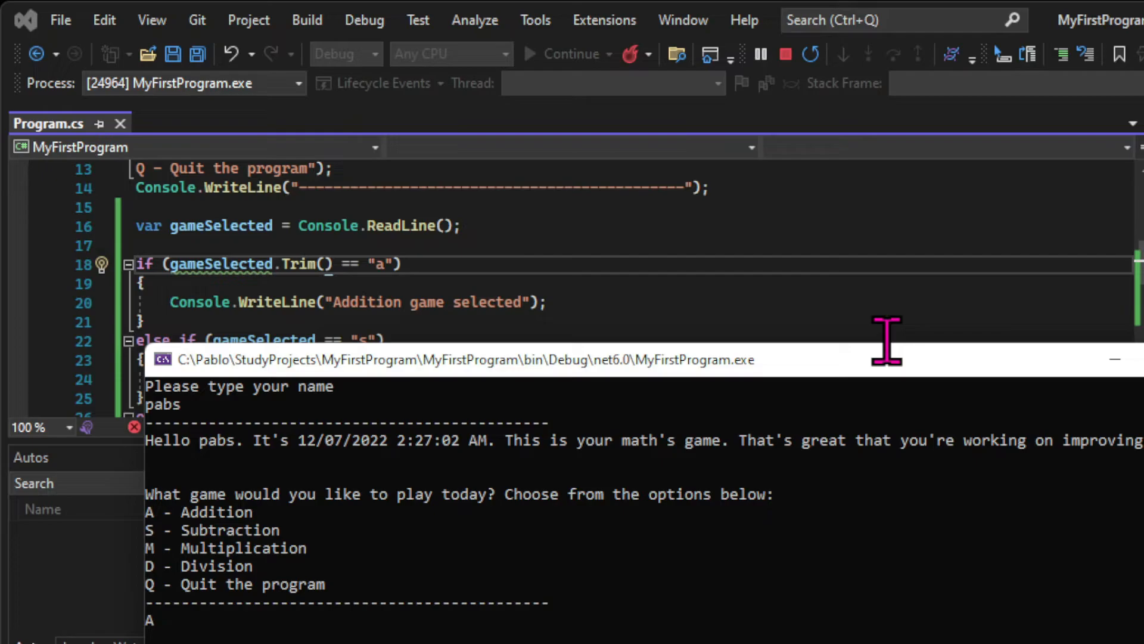
pyautogui.press('Return')
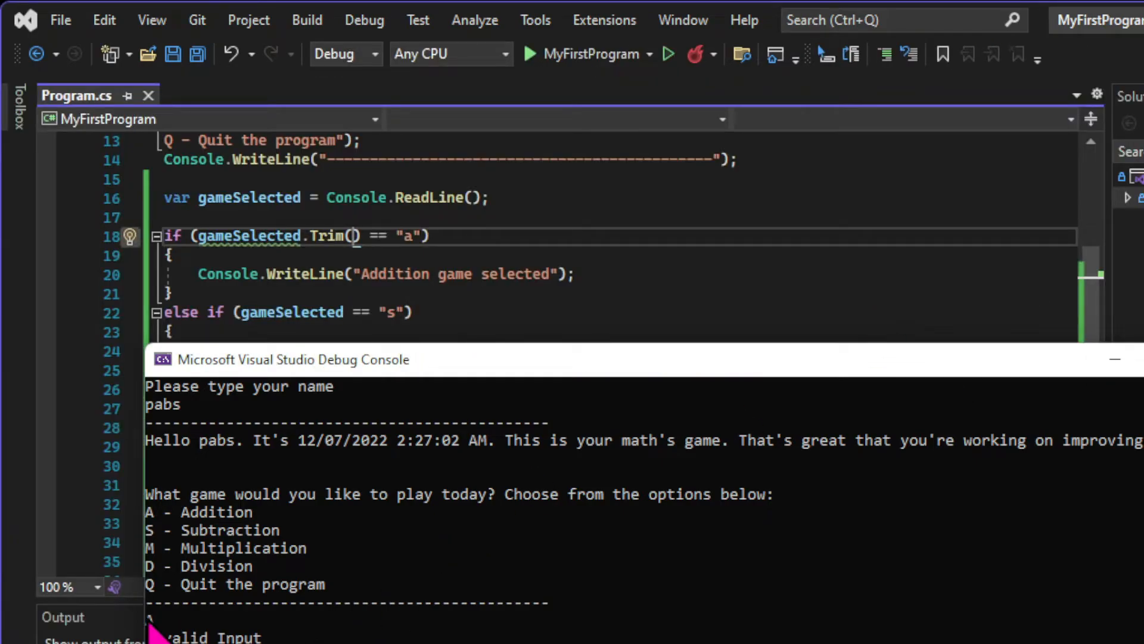
pyautogui.moveTo(380, 264)
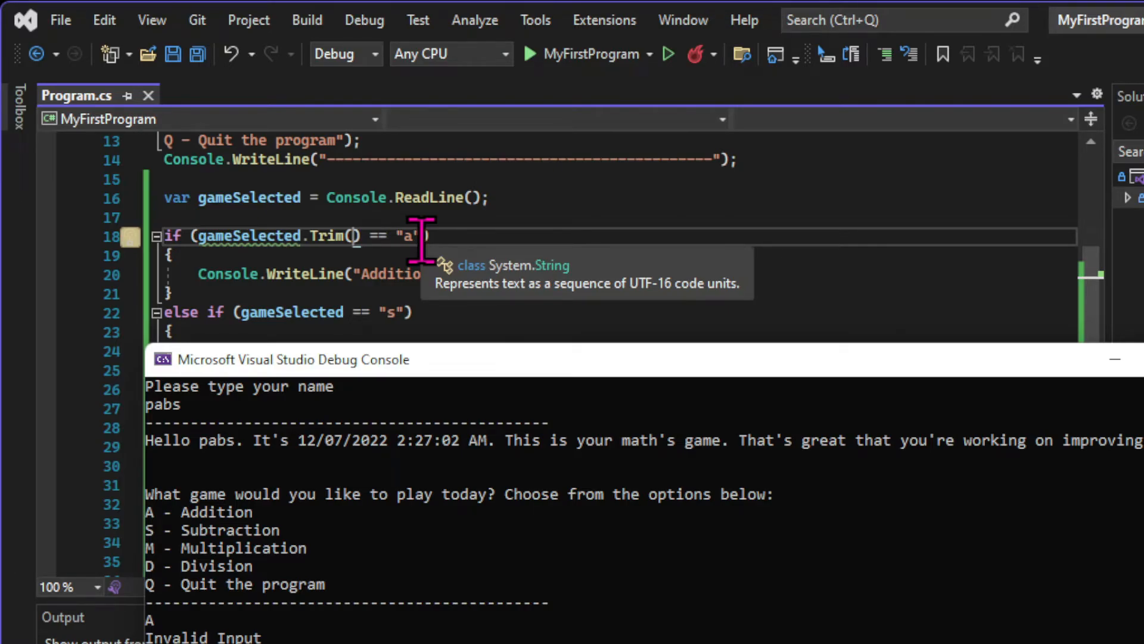
pyautogui.click(358, 237)
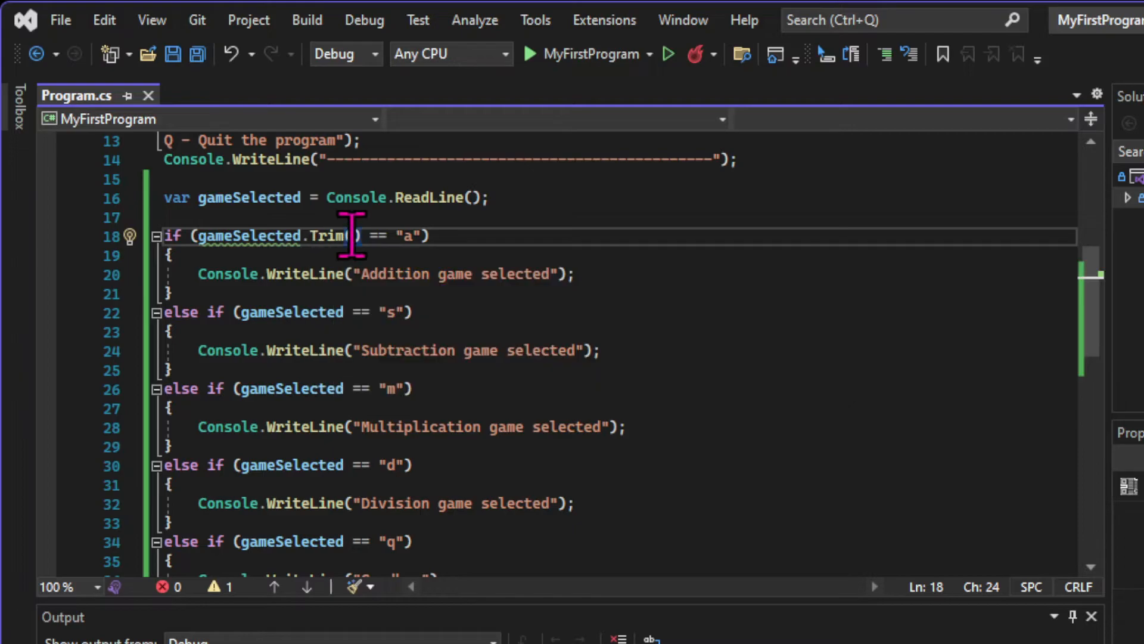
pyautogui.write('.ToLower(')
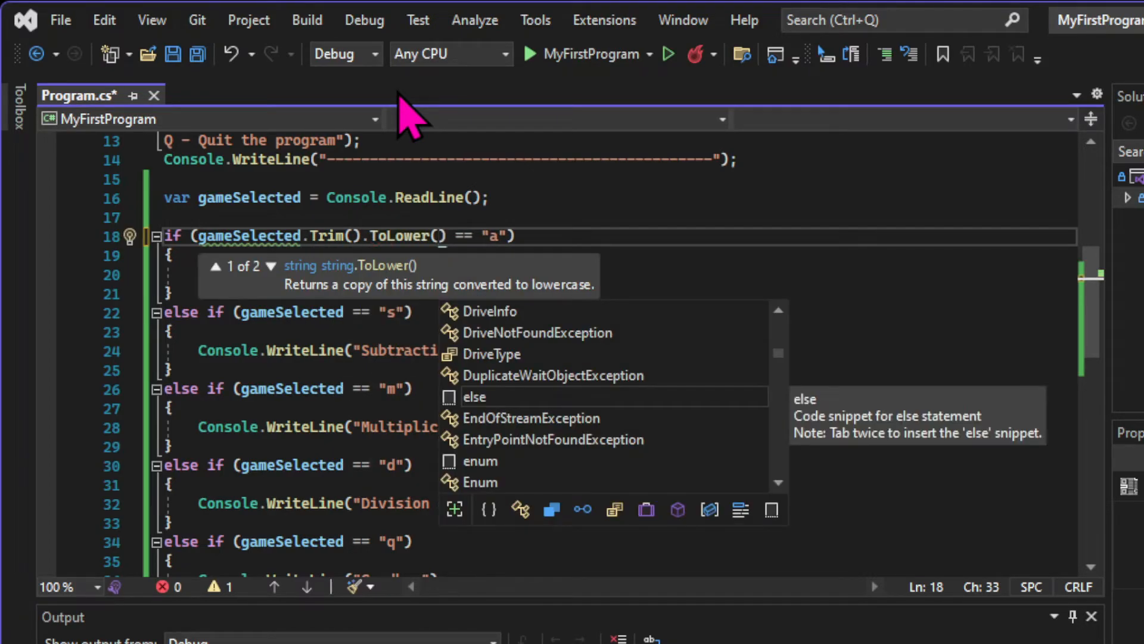
pyautogui.write(')')
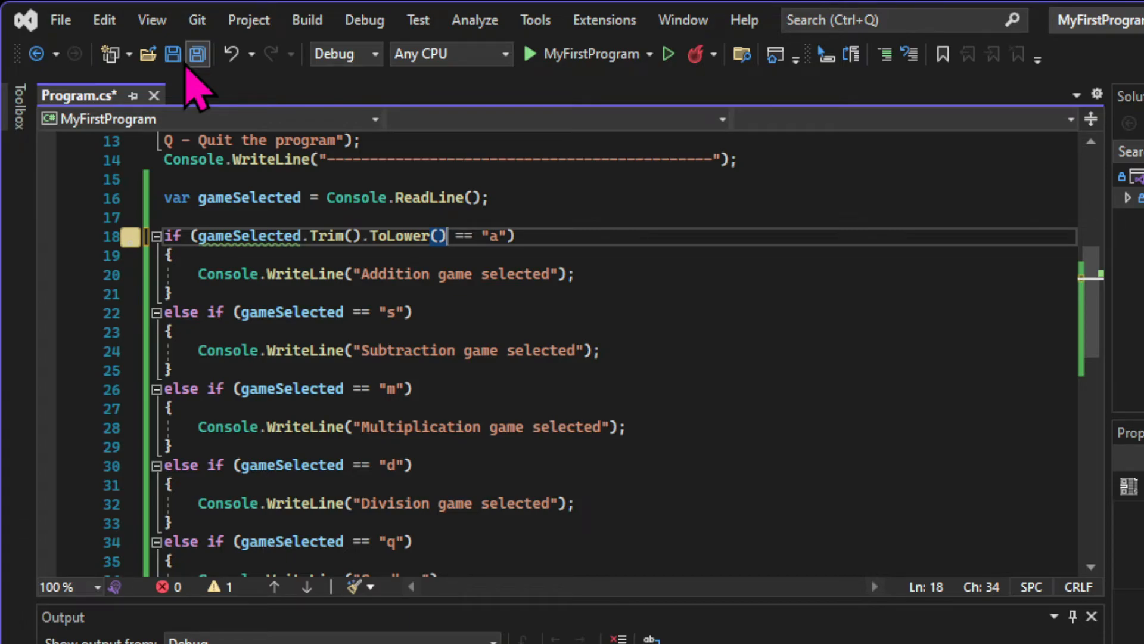
# - Add .ToLower() after gameSelected.Trim() in the "a" condition and save Program.cs
pyautogui.click(197, 55)
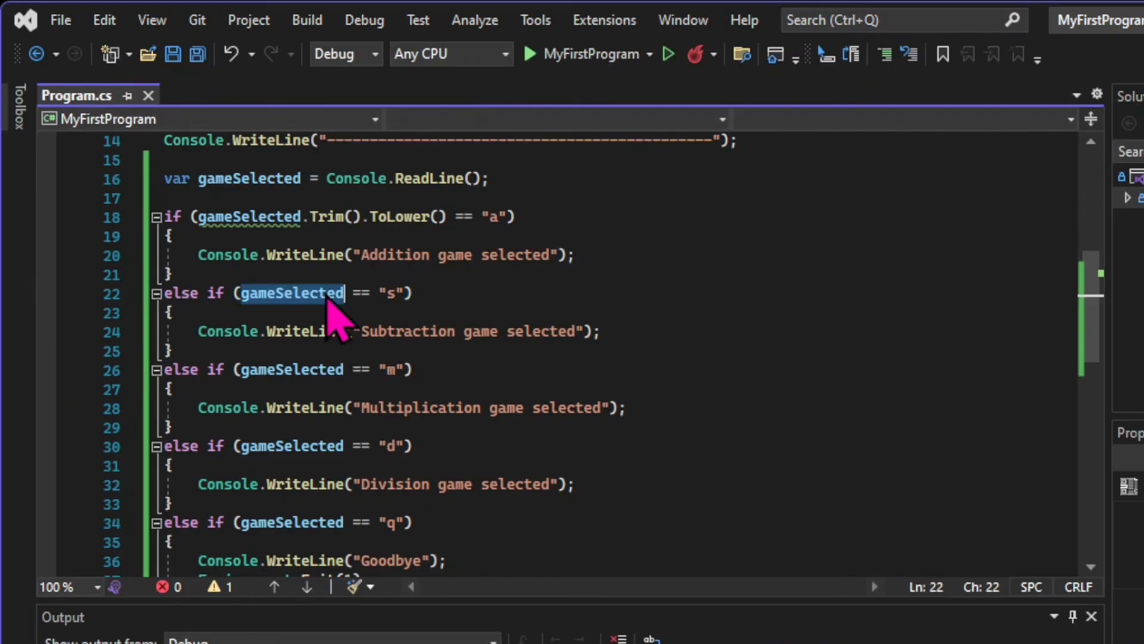
# - Try Rename on gameSelected and cancel it
pyautogui.rightClick(329, 298)
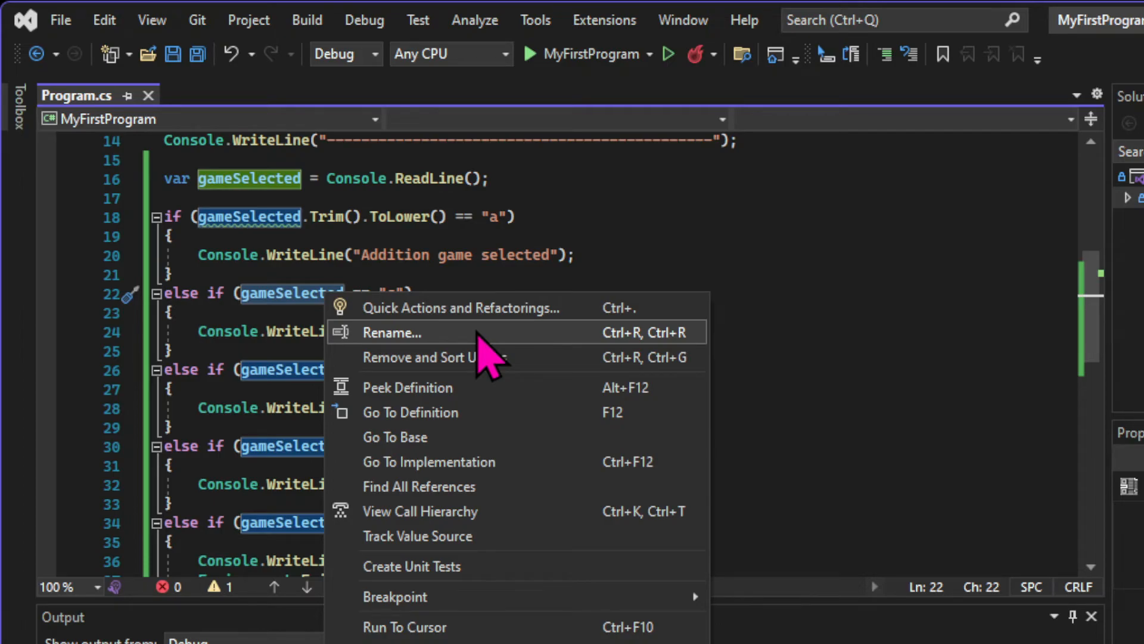
pyautogui.click(513, 331)
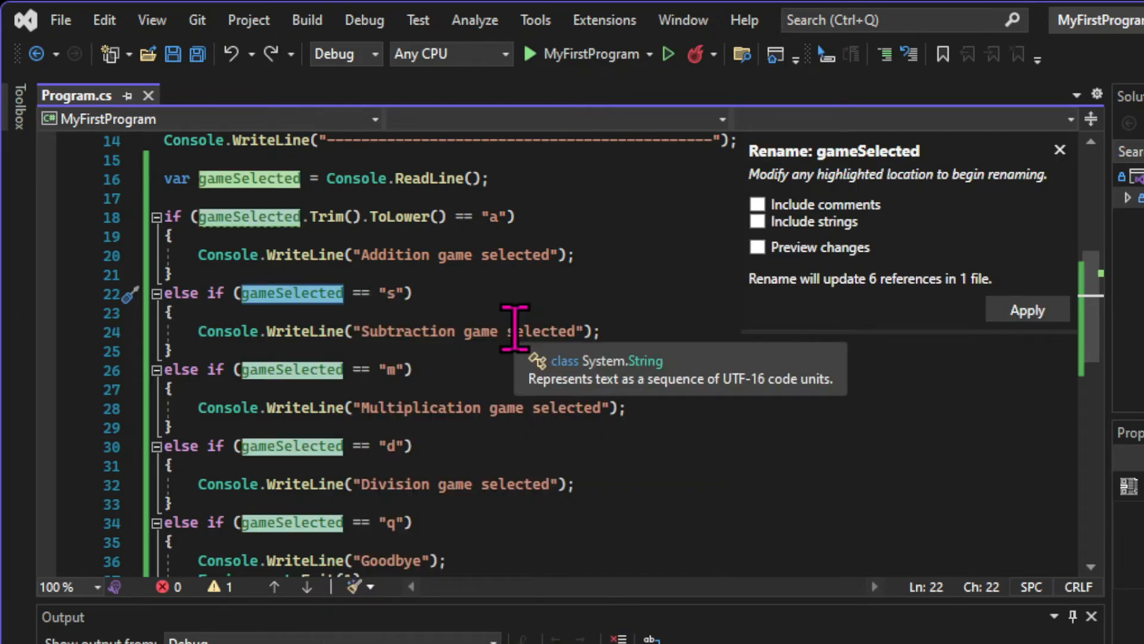
pyautogui.click(615, 234)
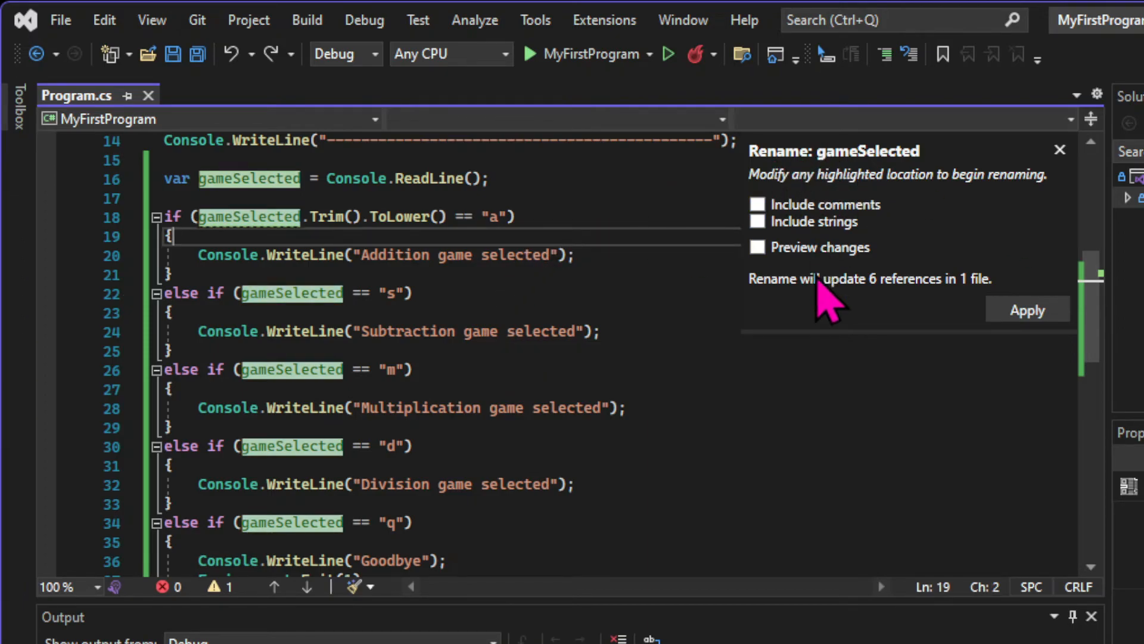
pyautogui.press('Escape')
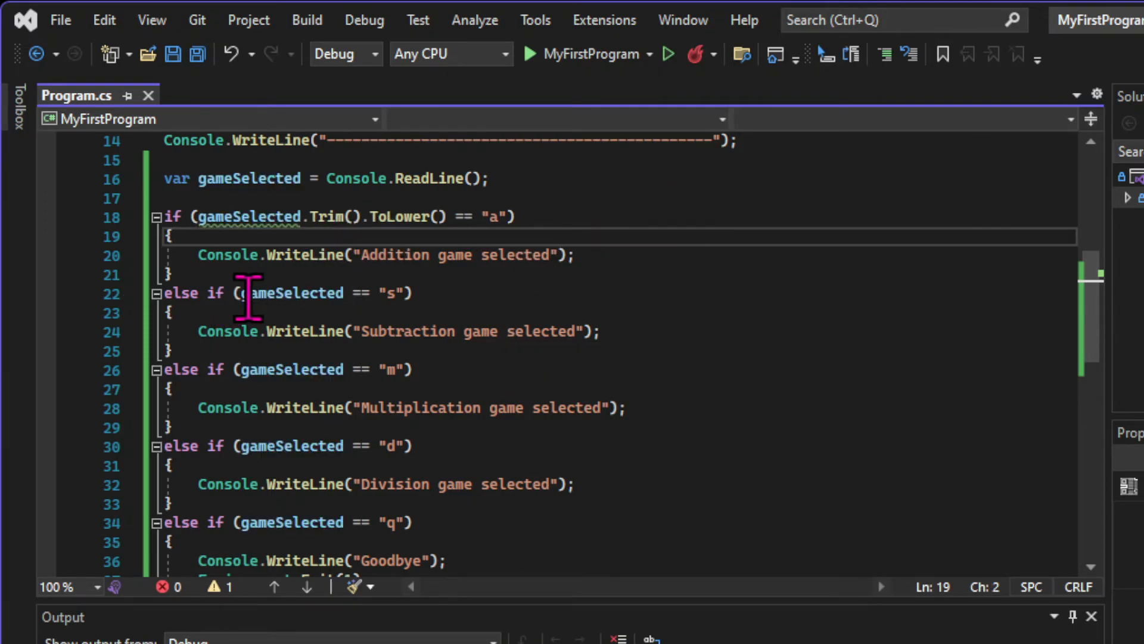
# - Try renaming gameSelected from the line 22 condition and cancel again
pyautogui.moveTo(240, 292); pyautogui.dragTo(369, 295)
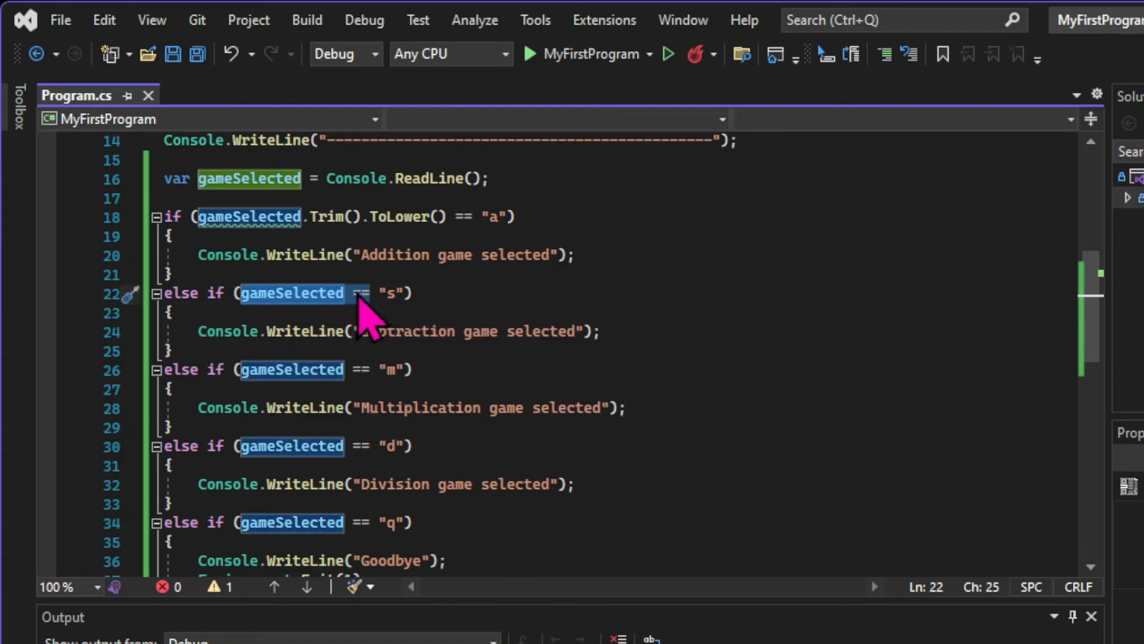
pyautogui.rightClick(362, 303)
pyautogui.click(422, 320)
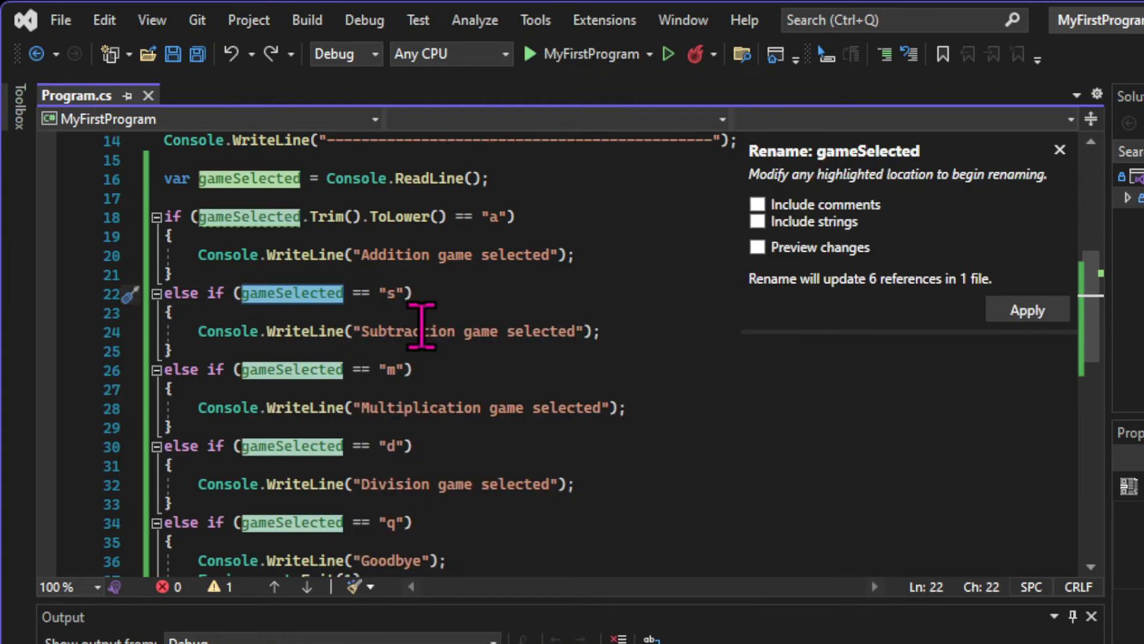
pyautogui.click(1059, 151)
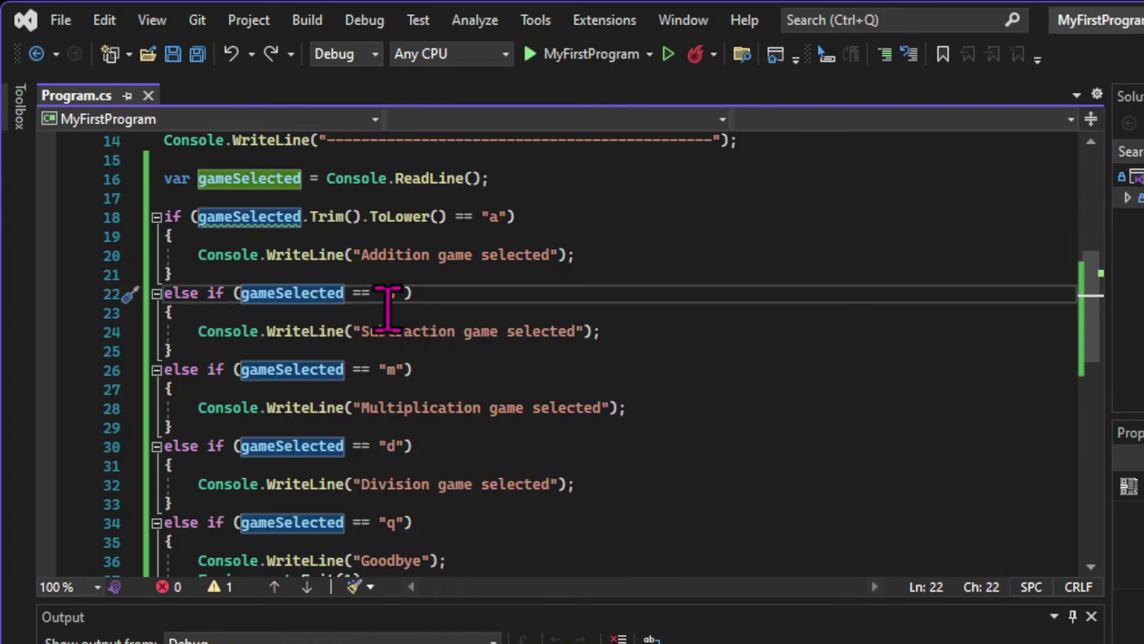
pyautogui.click(469, 275)
# - Select the "(gameSelected" fragment on line 22, dismissing the rename error it triggers
pyautogui.moveTo(234, 292); pyautogui.dragTo(327, 288)
pyautogui.rightClick(327, 292)
pyautogui.click(391, 333)
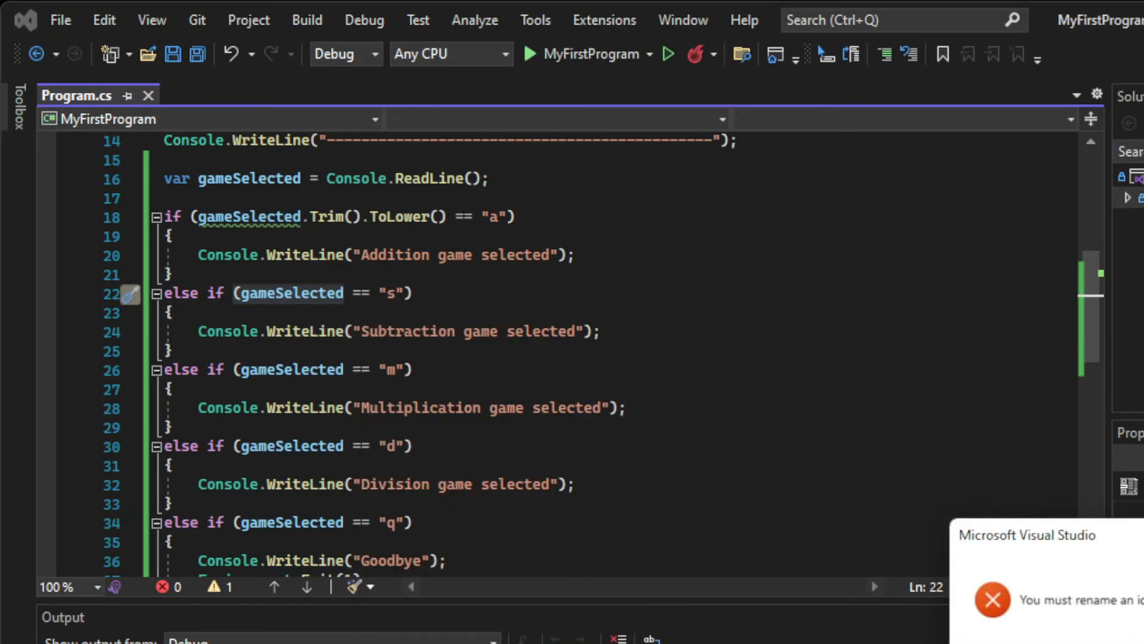
pyautogui.press('Return')
pyautogui.moveTo(234, 293); pyautogui.dragTo(332, 292)
# - Set Replace in Files to find "(gameSelected ==" and replace with "(gameSelected.Trim().ToLower() =="
pyautogui.hotkey('ctrl', 'shift', 'h')
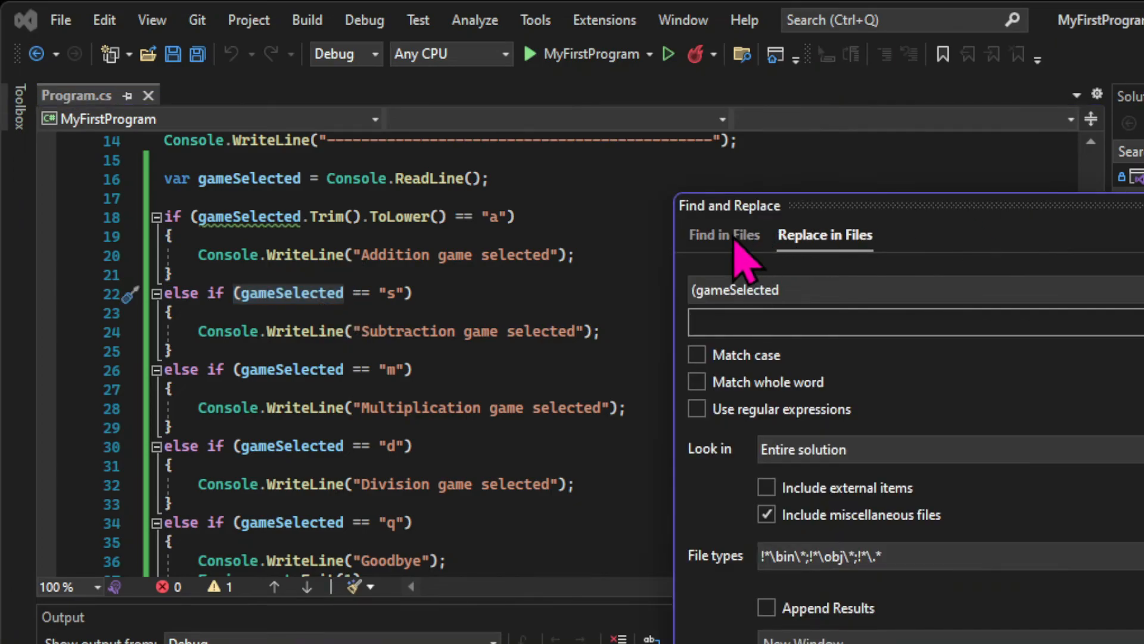
pyautogui.click(742, 289)
pyautogui.write('==')
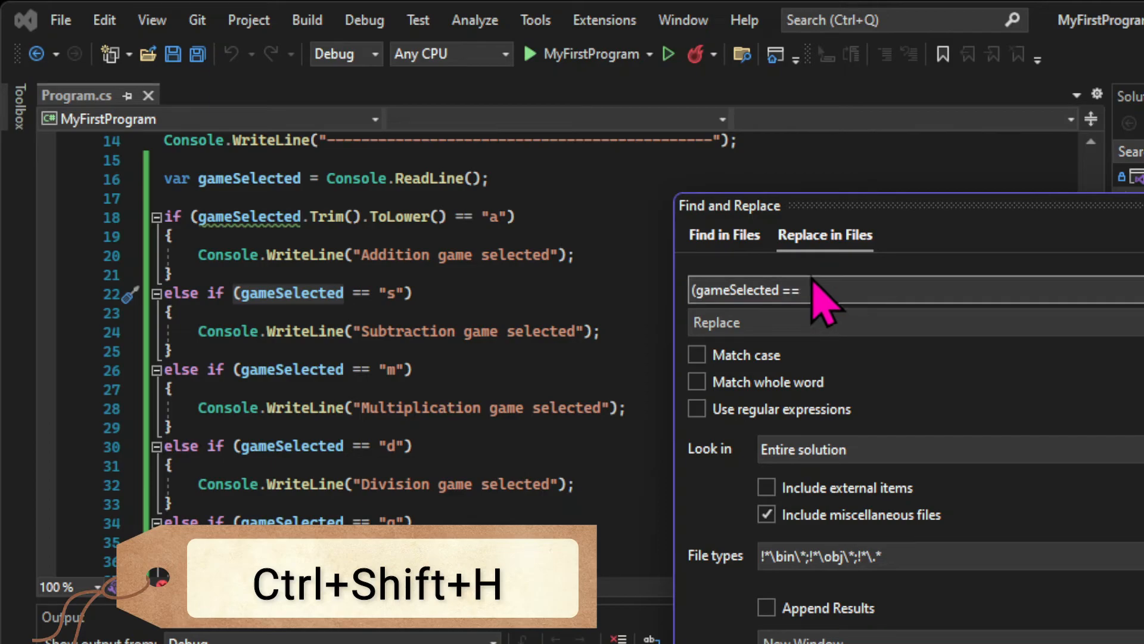
pyautogui.click(844, 254)
pyautogui.click(793, 323)
pyautogui.moveTo(798, 290); pyautogui.dragTo(694, 295)
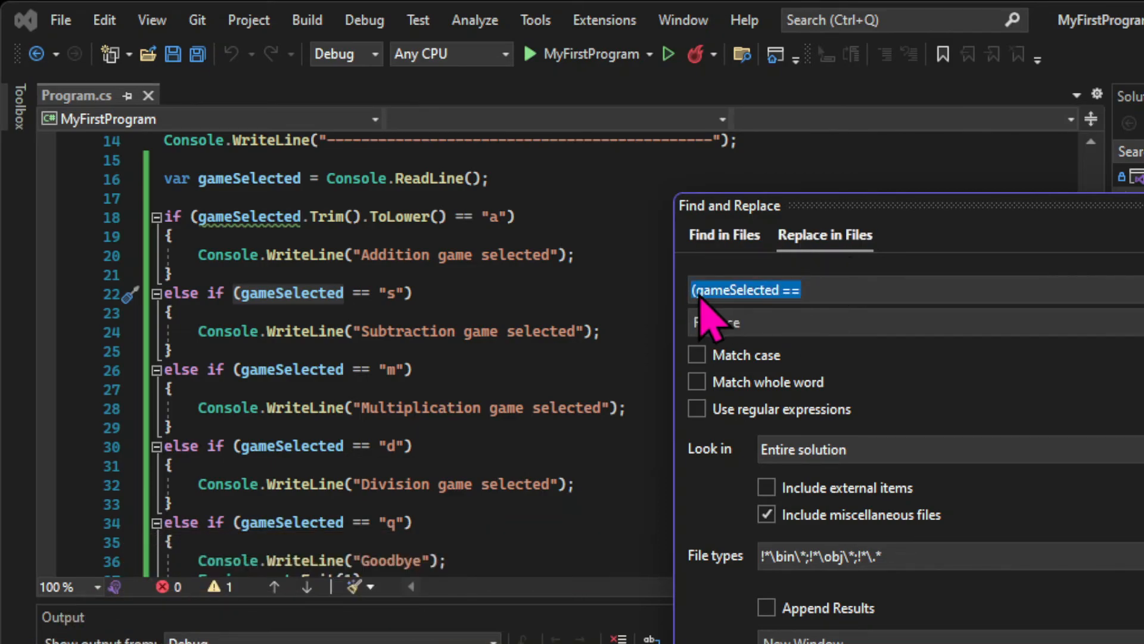
pyautogui.click(769, 322)
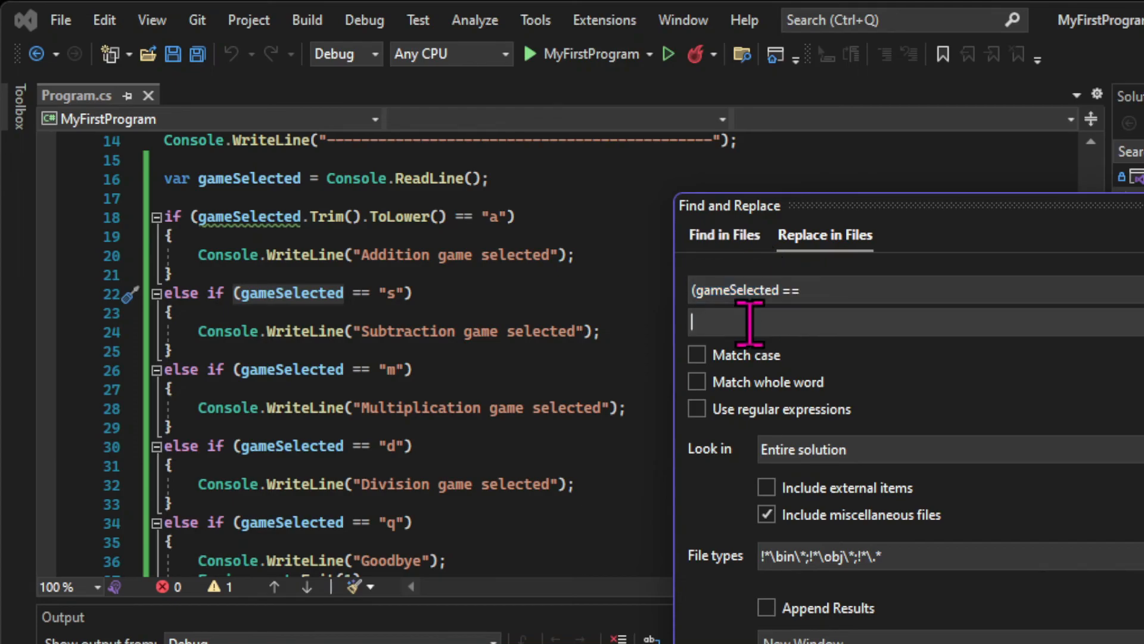
pyautogui.hotkey('ctrl', 'v')
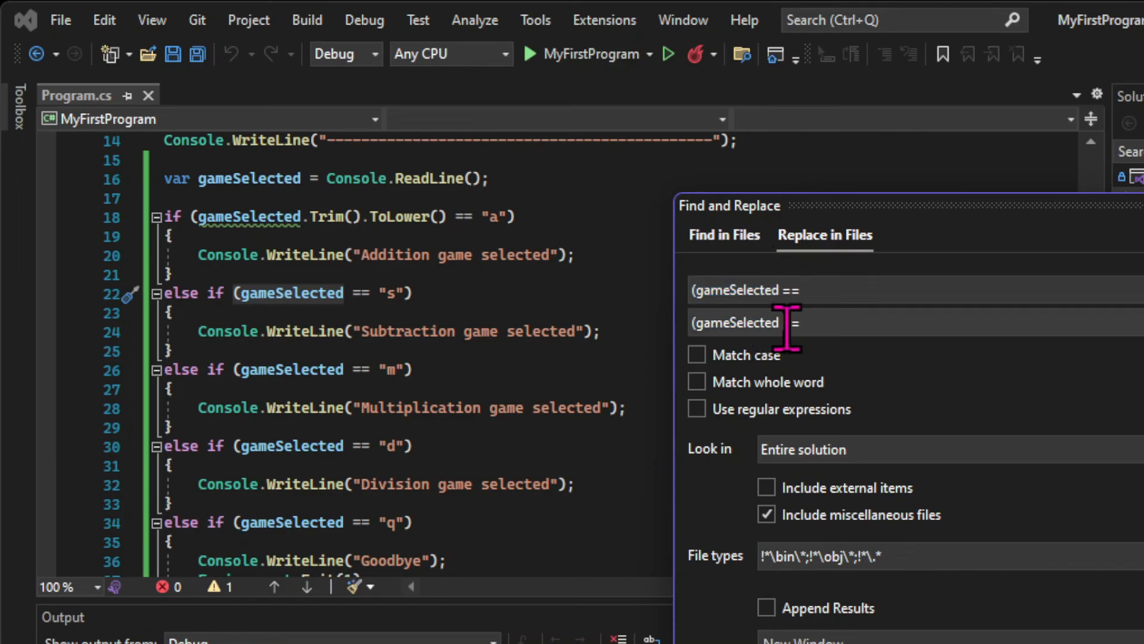
pyautogui.click(791, 289)
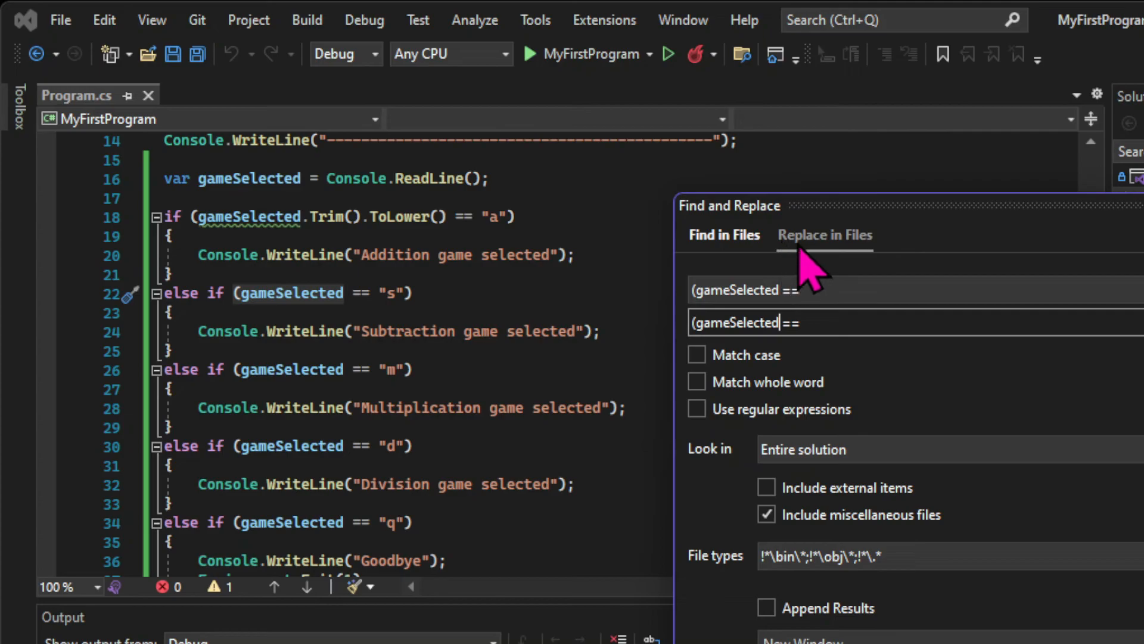
pyautogui.write('.Trim().To')
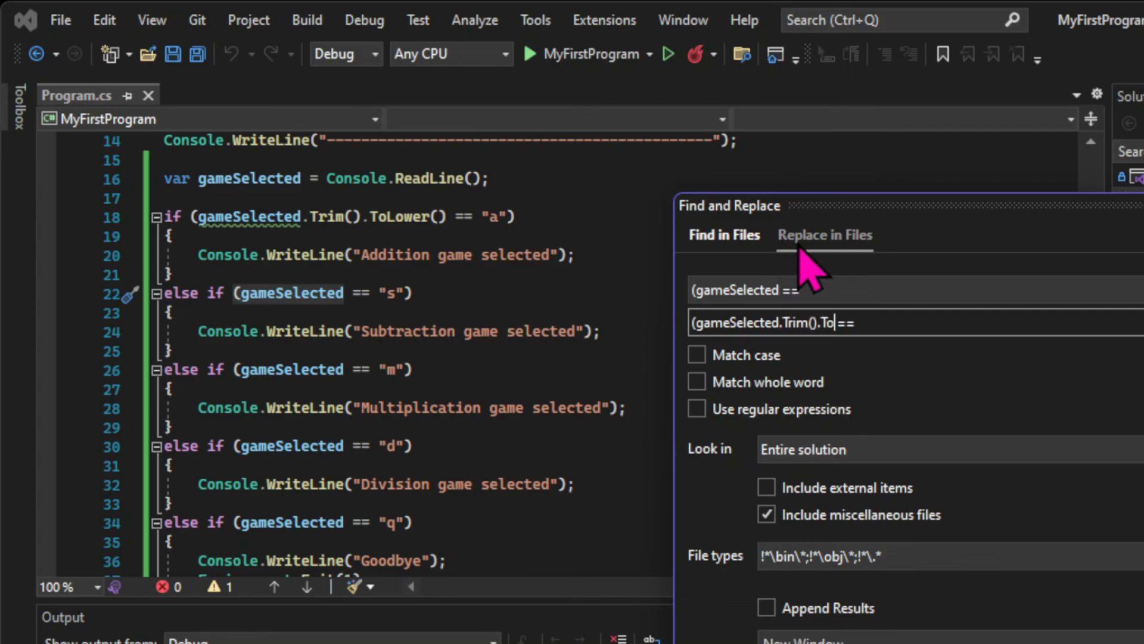
pyautogui.write('Lower(')
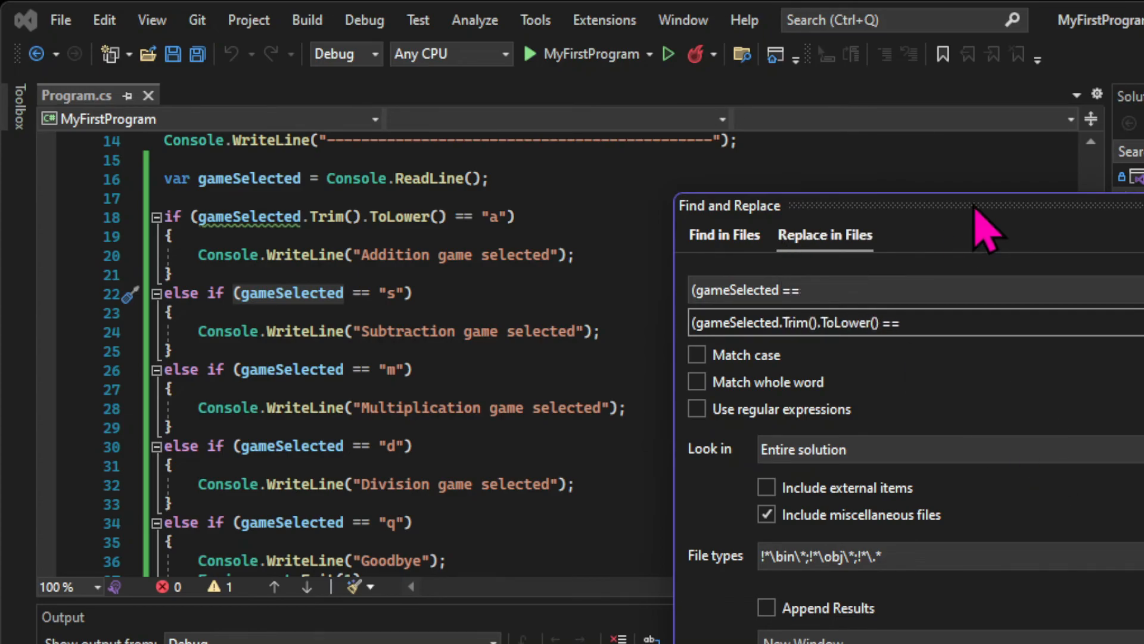
# - Replace All, updating the 4 remaining branch conditions across the solution
pyautogui.moveTo(978, 208); pyautogui.dragTo(341, 44)
pyautogui.click(556, 580)
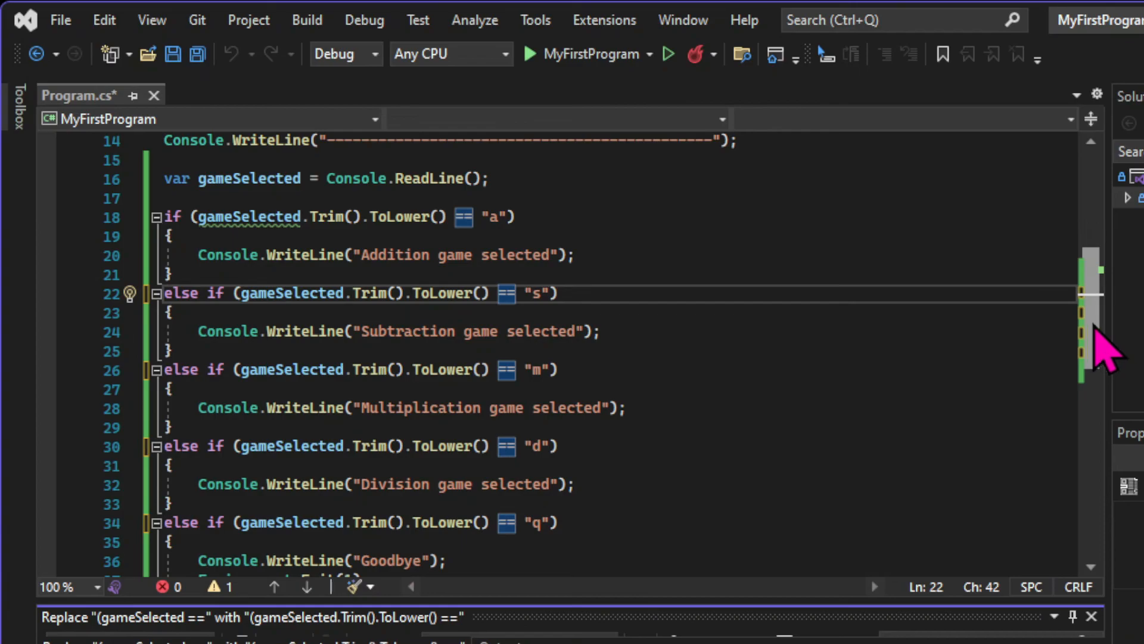
pyautogui.moveTo(1093, 325)
pyautogui.mouseDown()
pyautogui.moveTo(1102, 371)
pyautogui.moveTo(1108, 326)
pyautogui.mouseUp()
# - Run the game, enter the name pabs and uppercase D, which selects the Division game
pyautogui.click(590, 54)
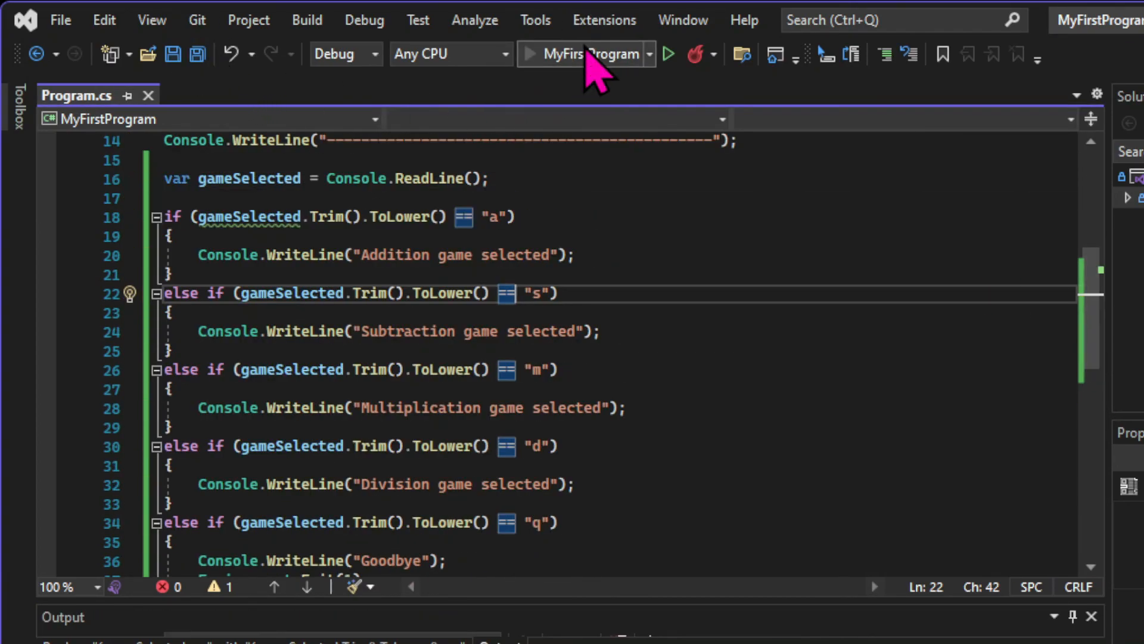
pyautogui.write('pab')
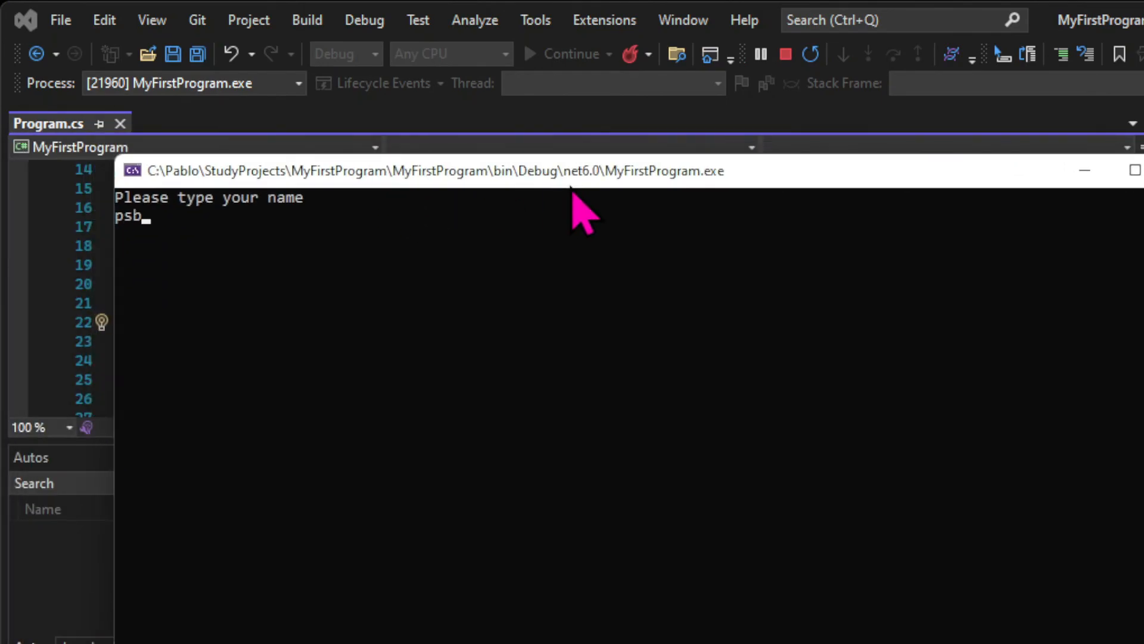
pyautogui.press('BackSpace')
pyautogui.write('bs')
pyautogui.press('Return')
pyautogui.write('d')
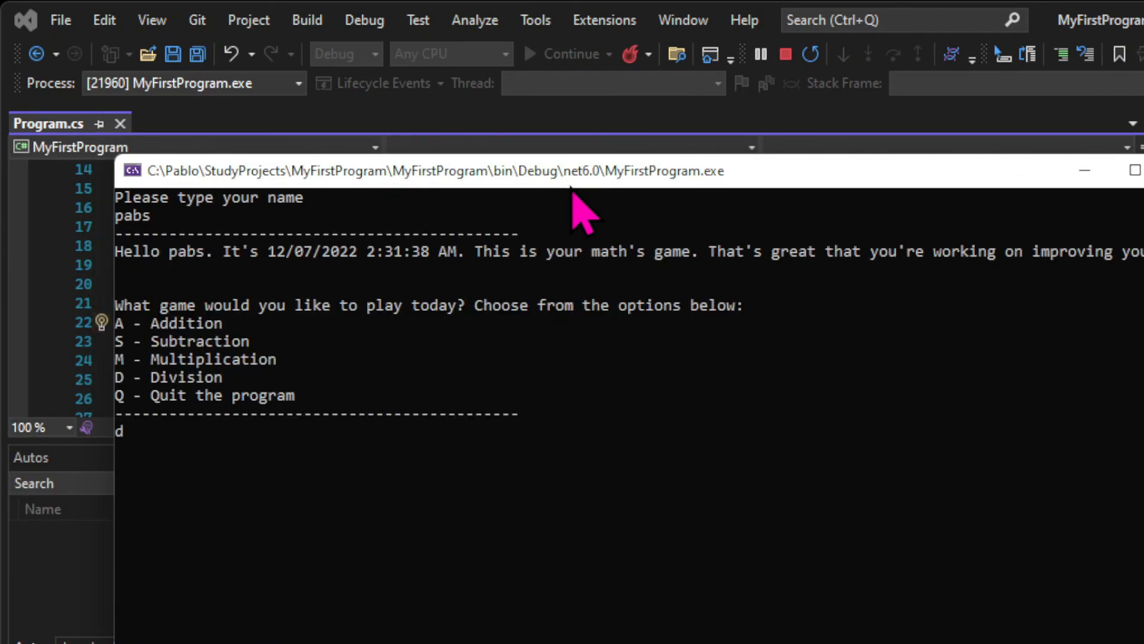
pyautogui.press('Return')
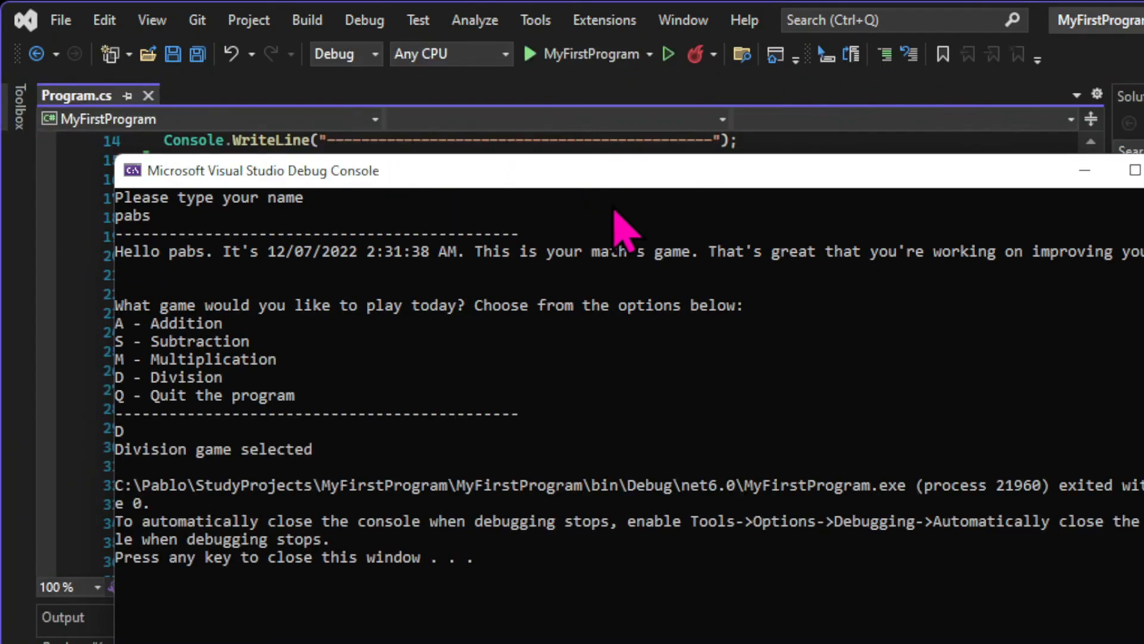